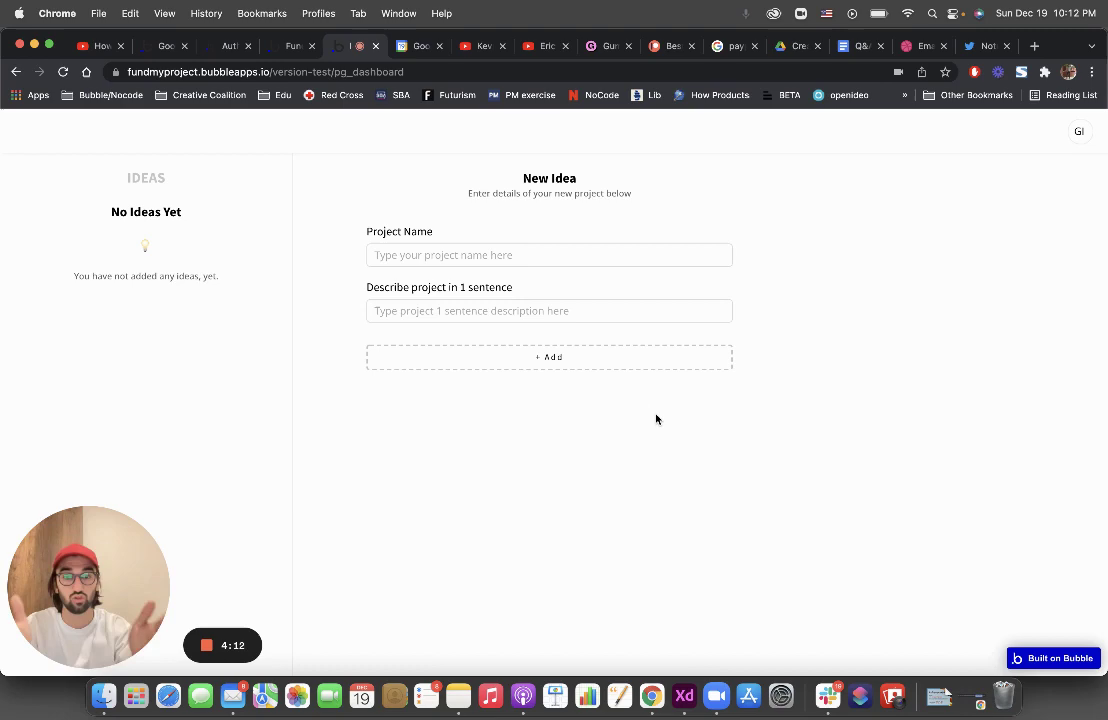
Add the idea 'Creative Coalition' with the one-liner 'Bring creative together to fight social issues, globally', then open it
{"action": "left_click", "coordinate": [511, 256]}
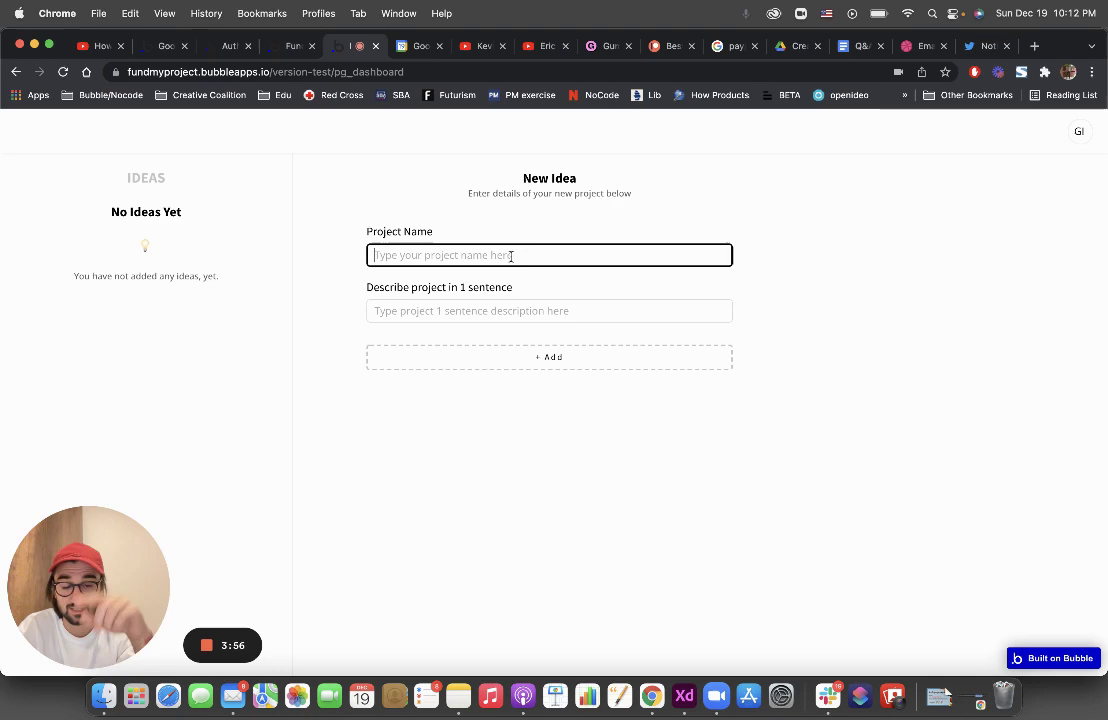
{"action": "type", "text": "Cr"}
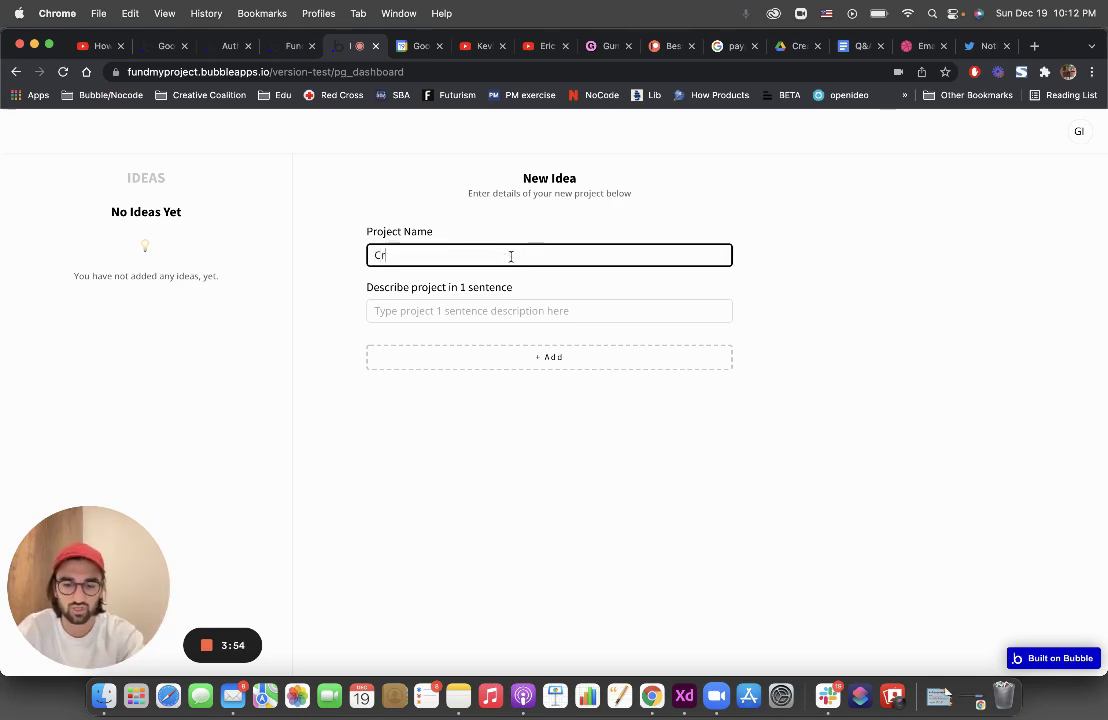
{"action": "type", "text": "eative Coali"}
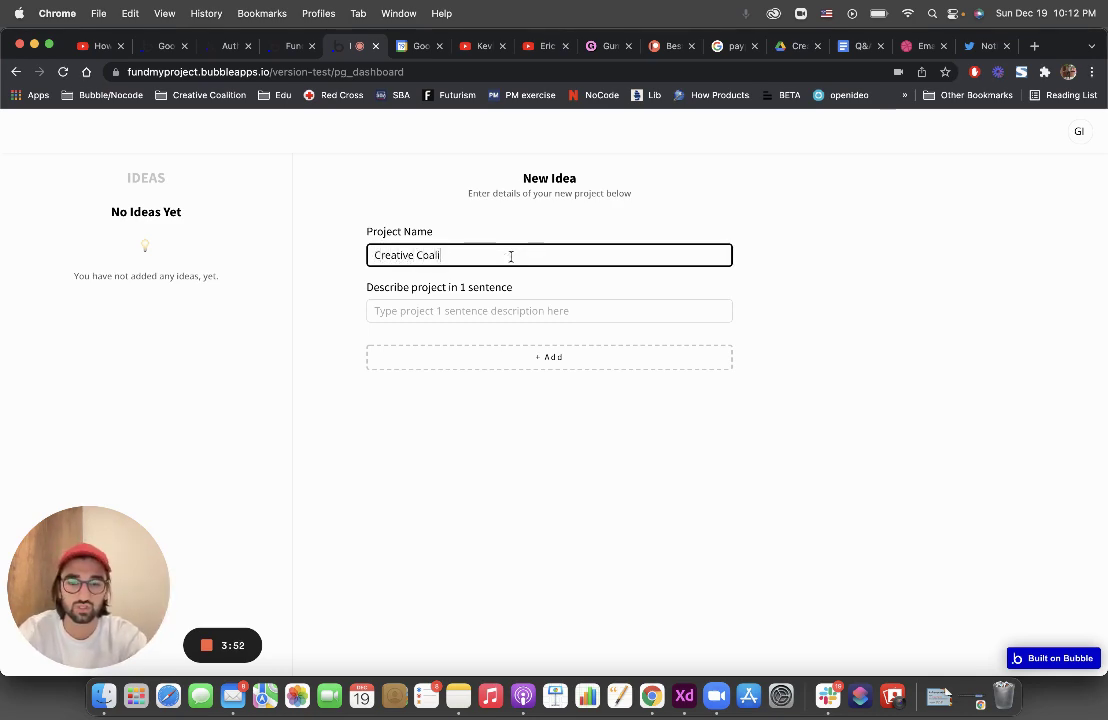
{"action": "type", "text": "tion"}
{"action": "key", "text": "Tab"}
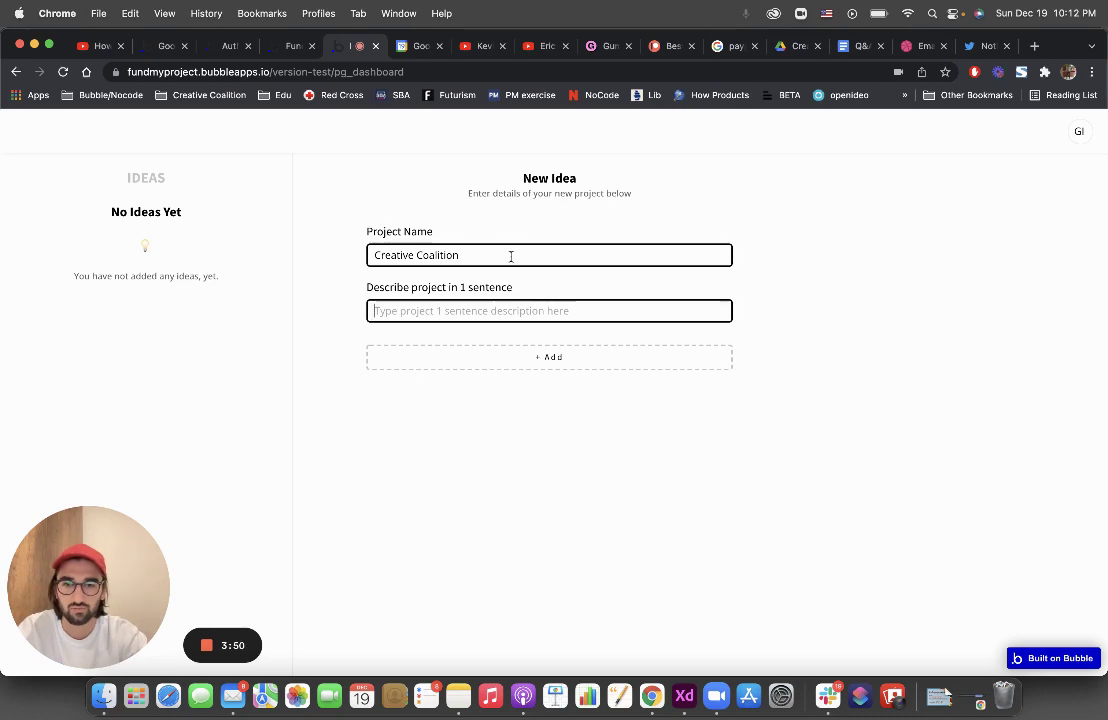
{"action": "type", "text": "Br"}
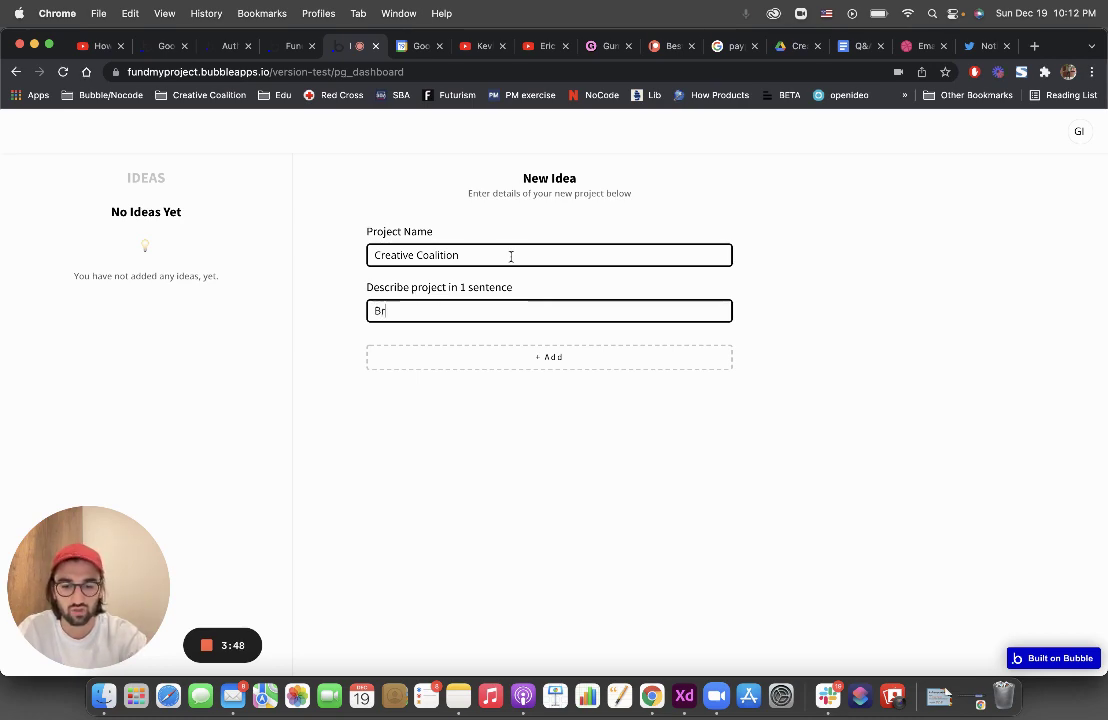
{"action": "type", "text": "ing cre"}
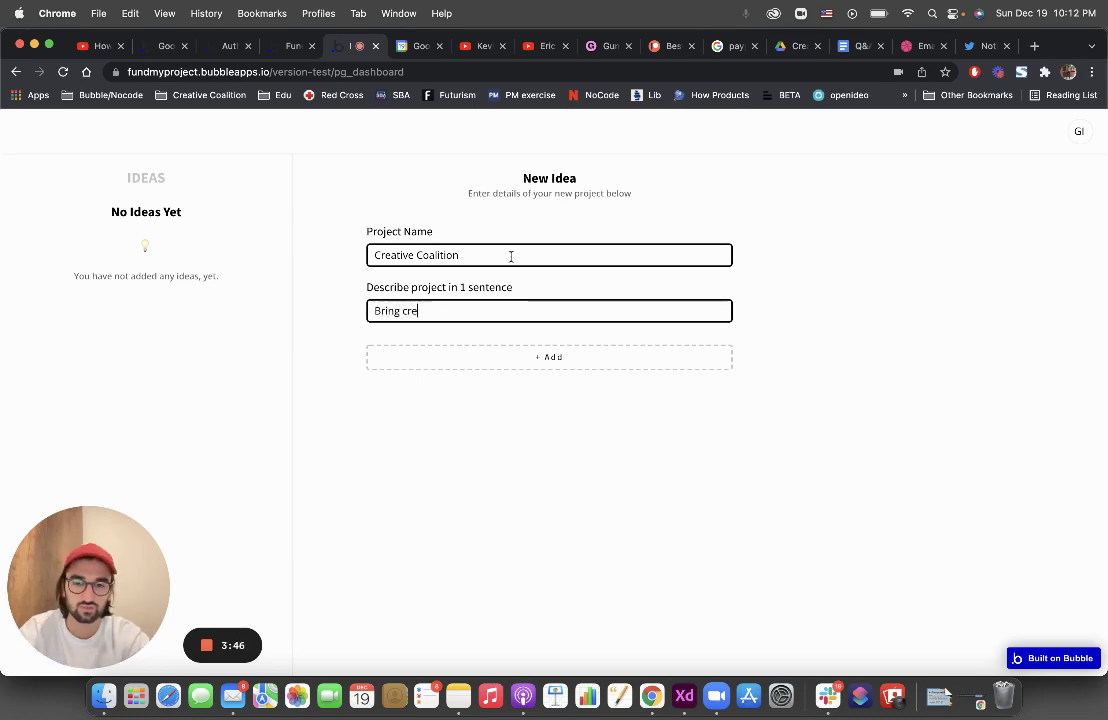
{"action": "type", "text": "ative together"}
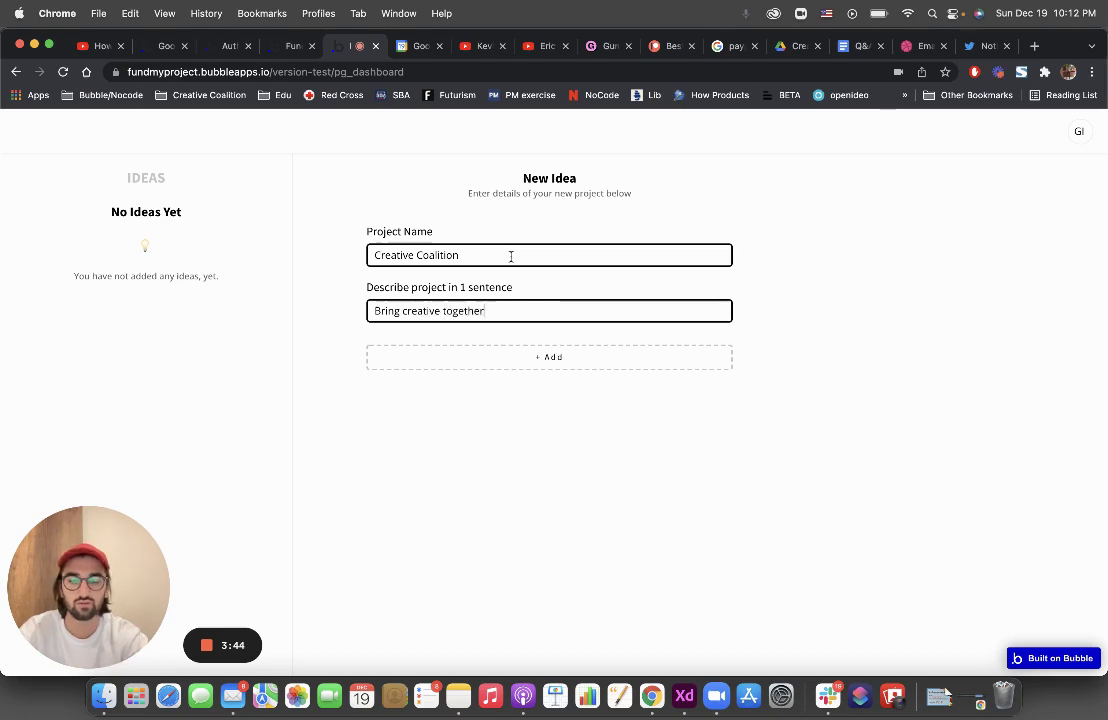
{"action": "type", "text": " to fight socia"}
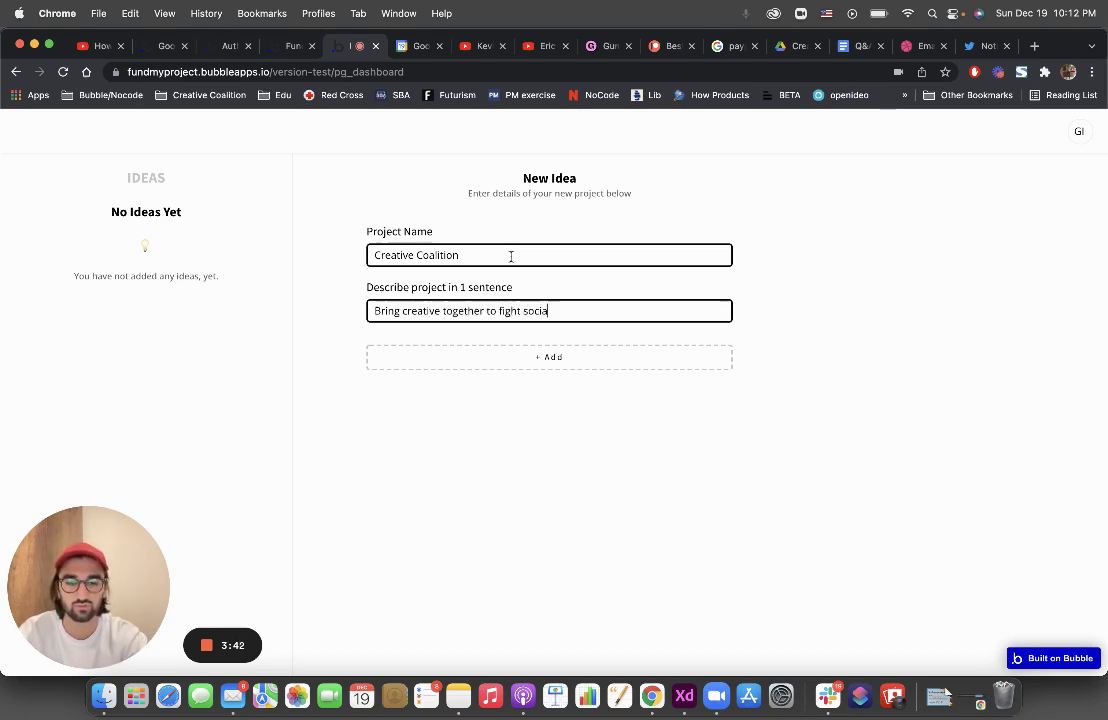
{"action": "type", "text": "l issue"}
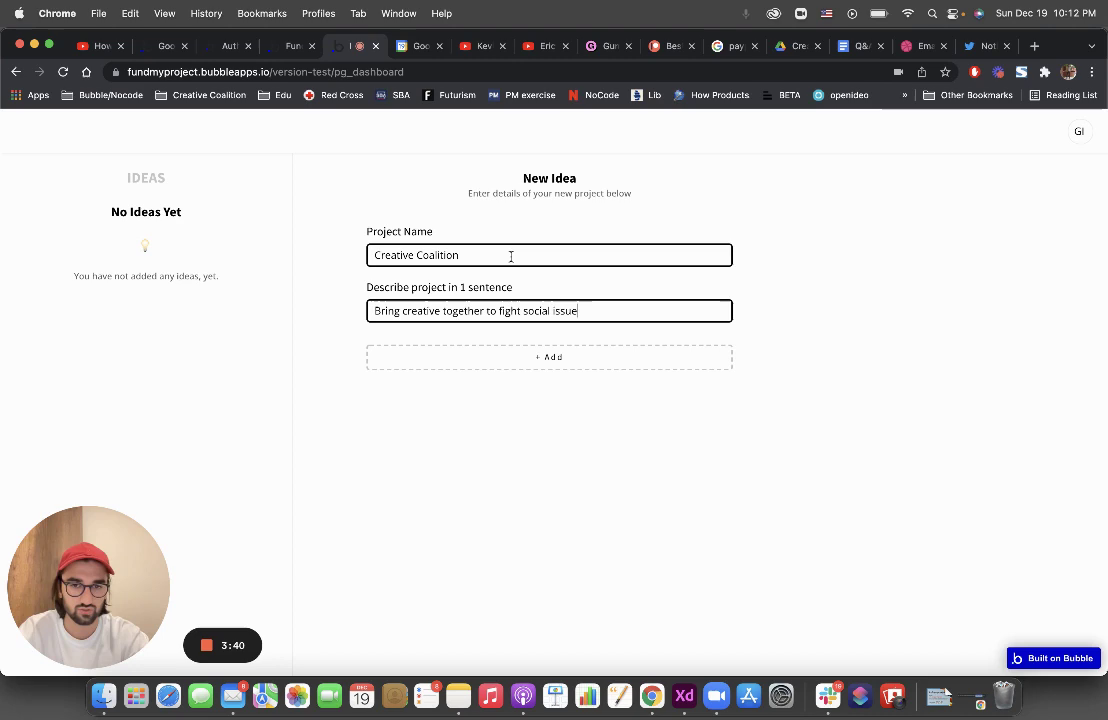
{"action": "type", "text": "s, globally"}
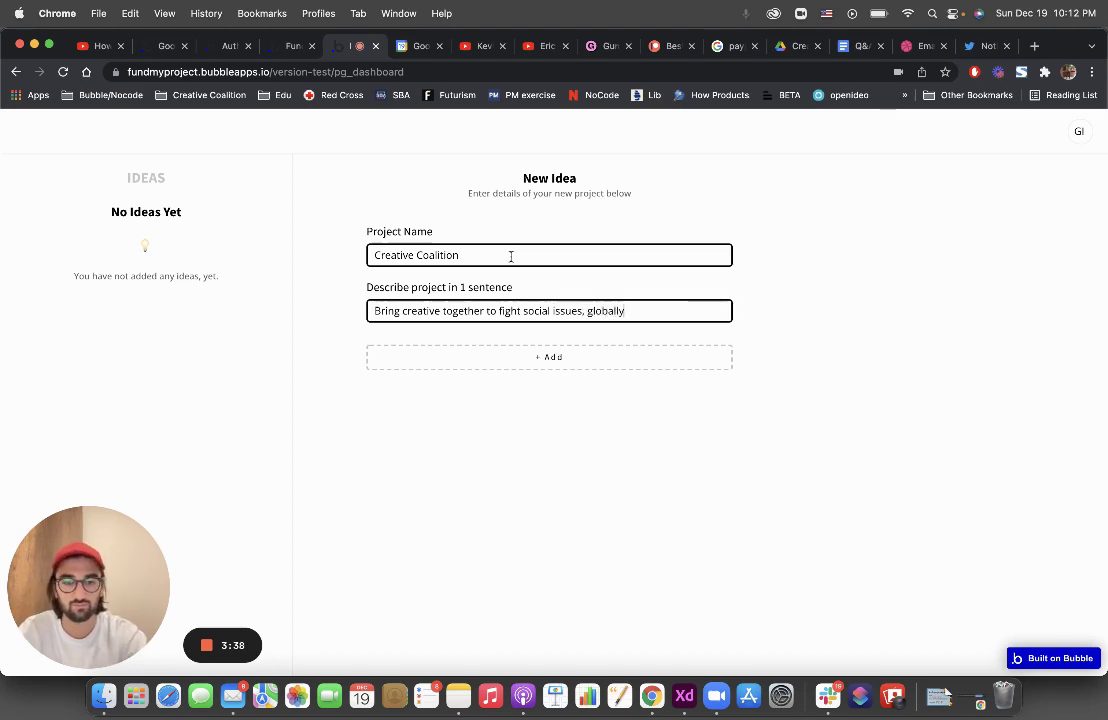
{"action": "left_click", "coordinate": [514, 357]}
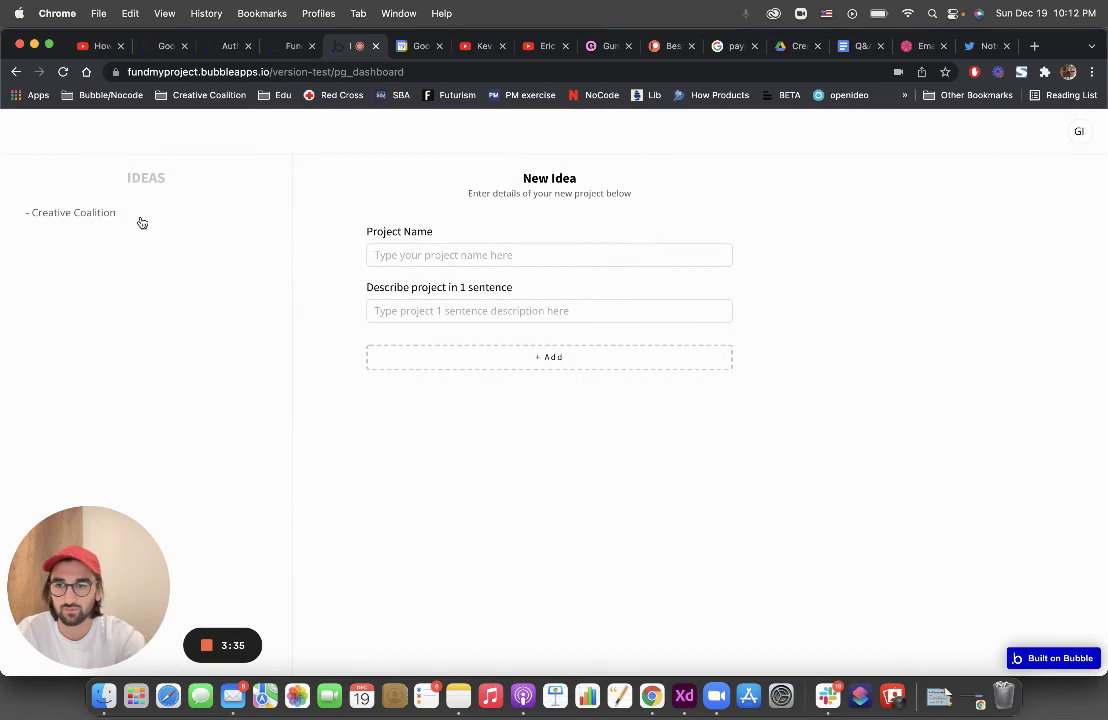
{"action": "left_click", "coordinate": [106, 216]}
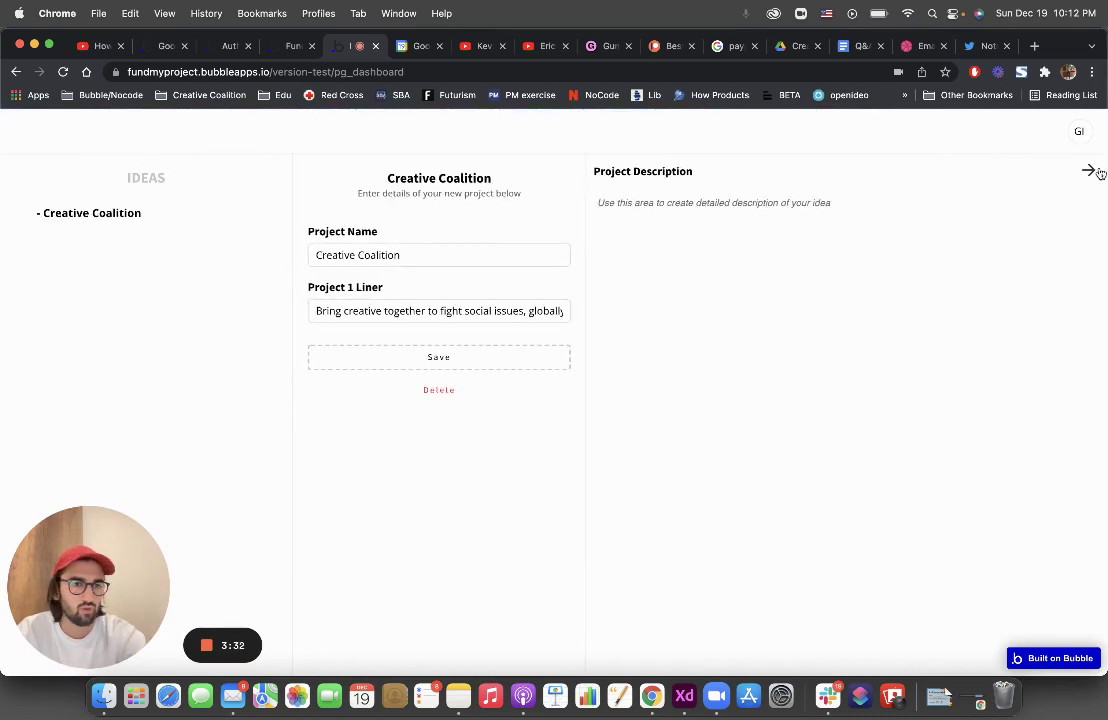
From a blank form, add the idea 'Print PDf' described as 'Doc file printing services, Global.'
{"action": "left_click", "coordinate": [1088, 170]}
{"action": "left_click", "coordinate": [587, 254]}
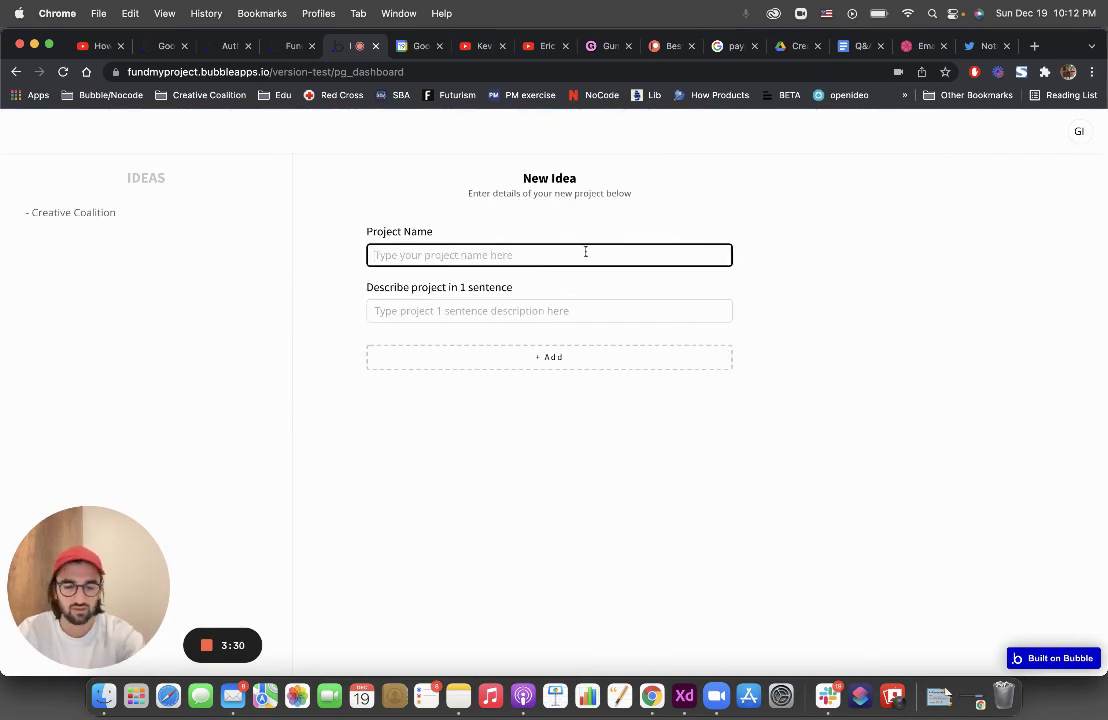
{"action": "type", "text": "Print PDf"}
{"action": "key", "text": "Tab"}
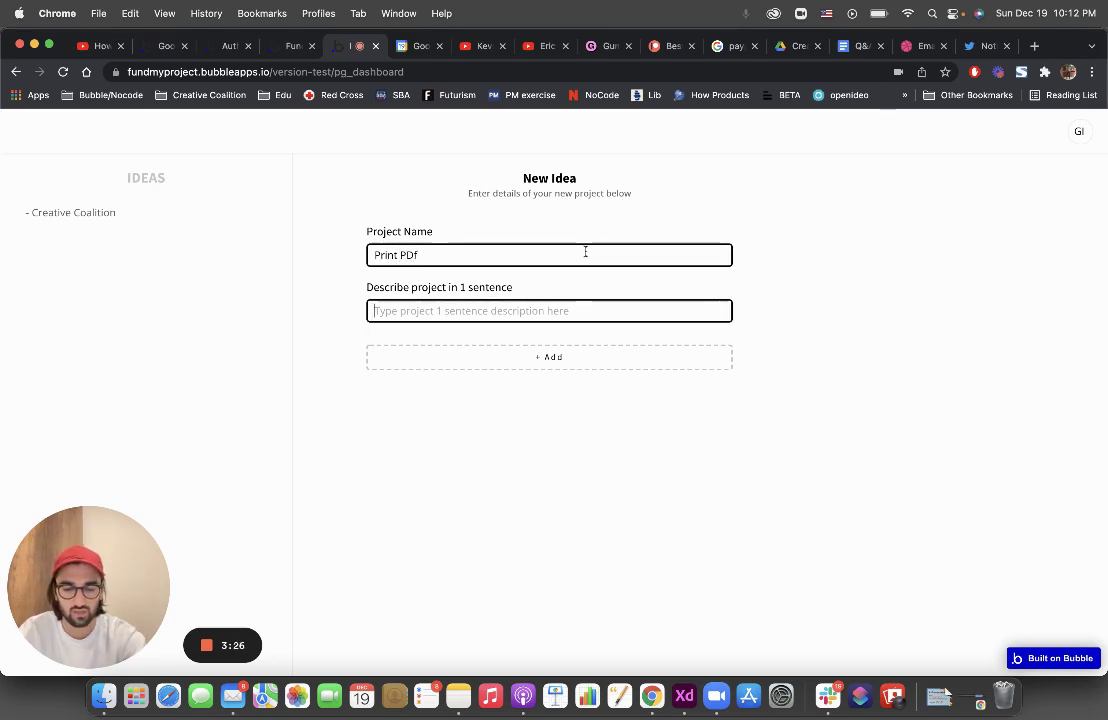
{"action": "type", "text": "Pdf"}
{"action": "key", "text": "super+a"}
{"action": "type", "text": "Do"}
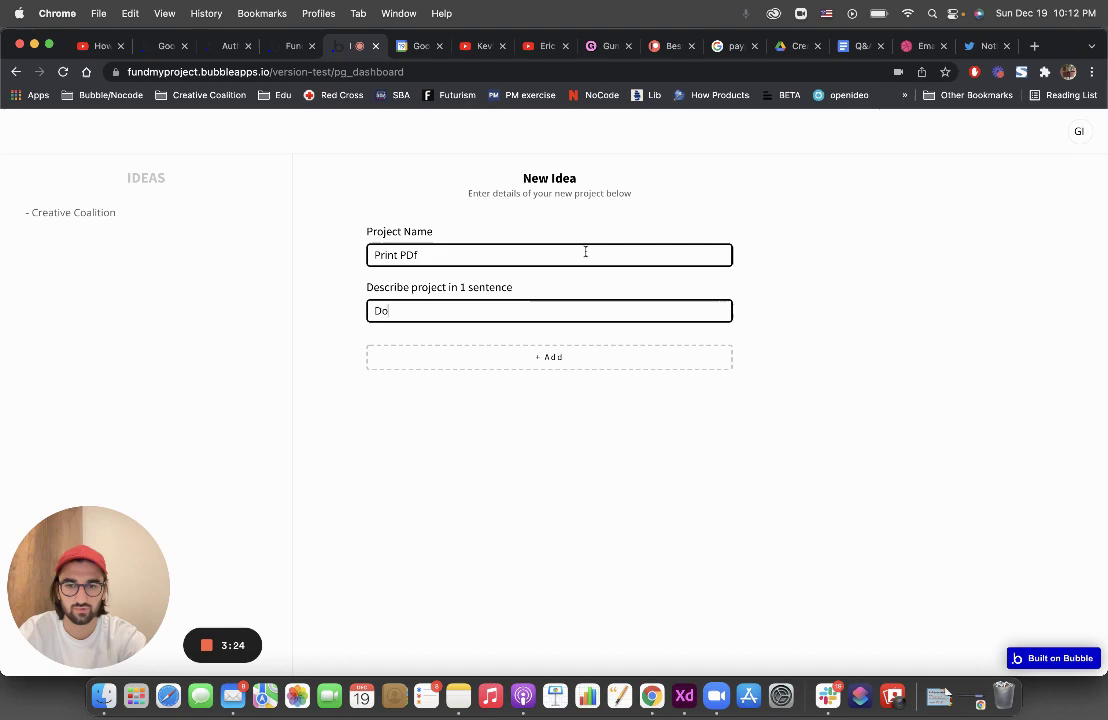
{"action": "type", "text": "c file print"}
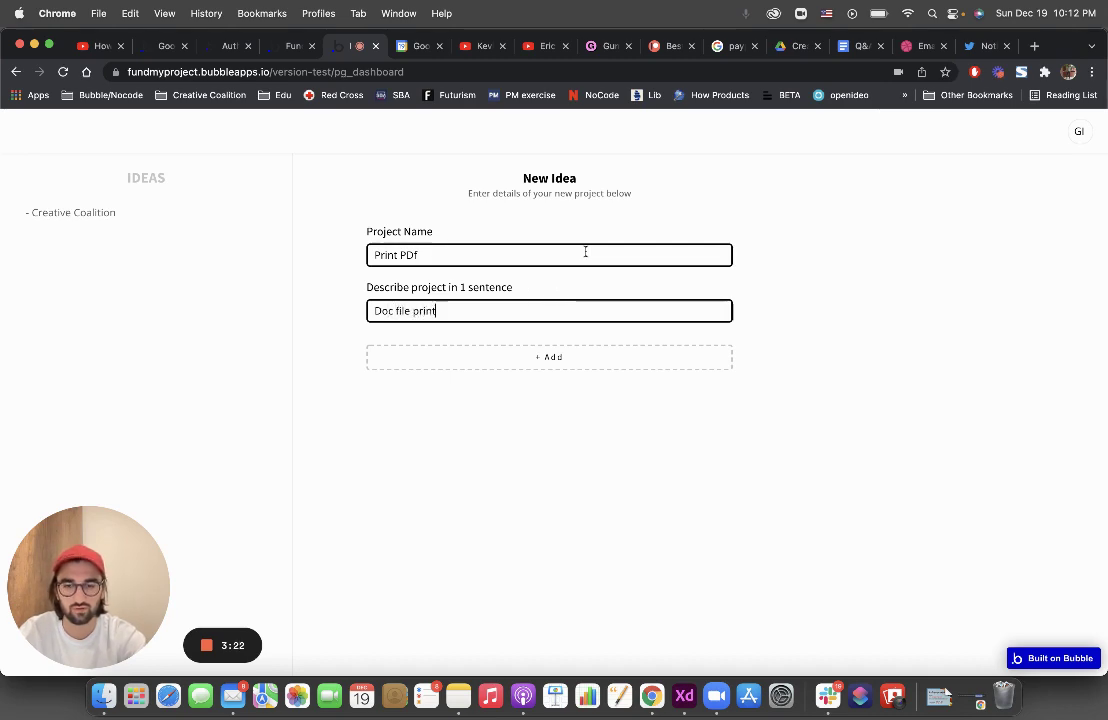
{"action": "type", "text": "ing services, "}
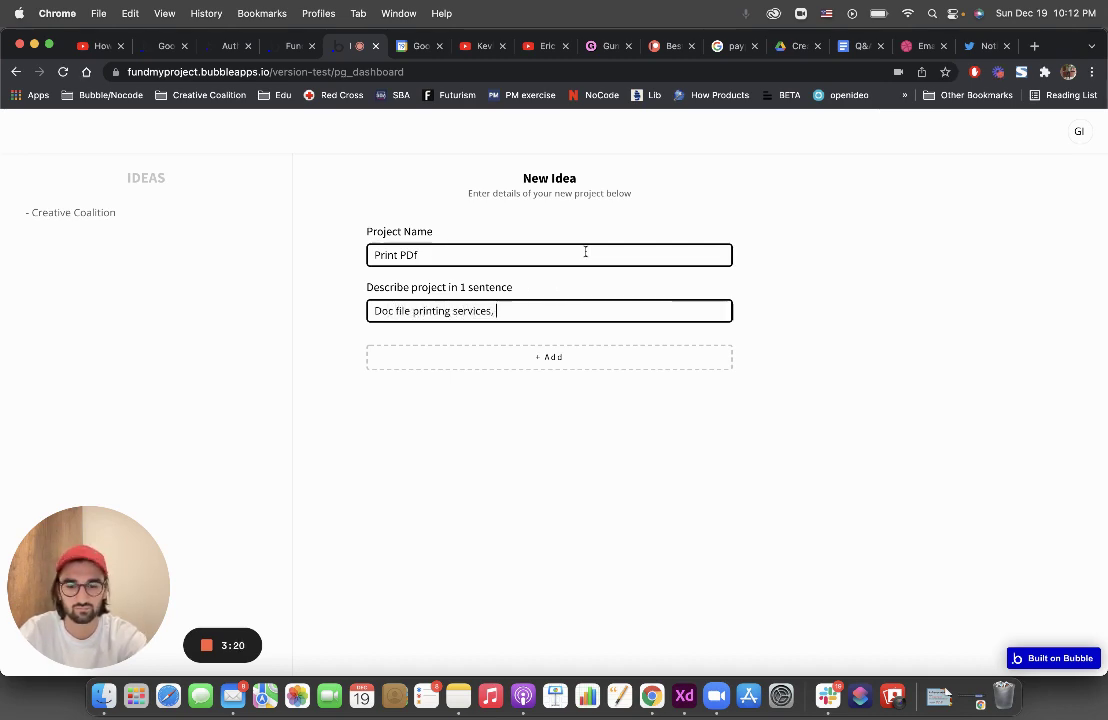
{"action": "type", "text": "Global."}
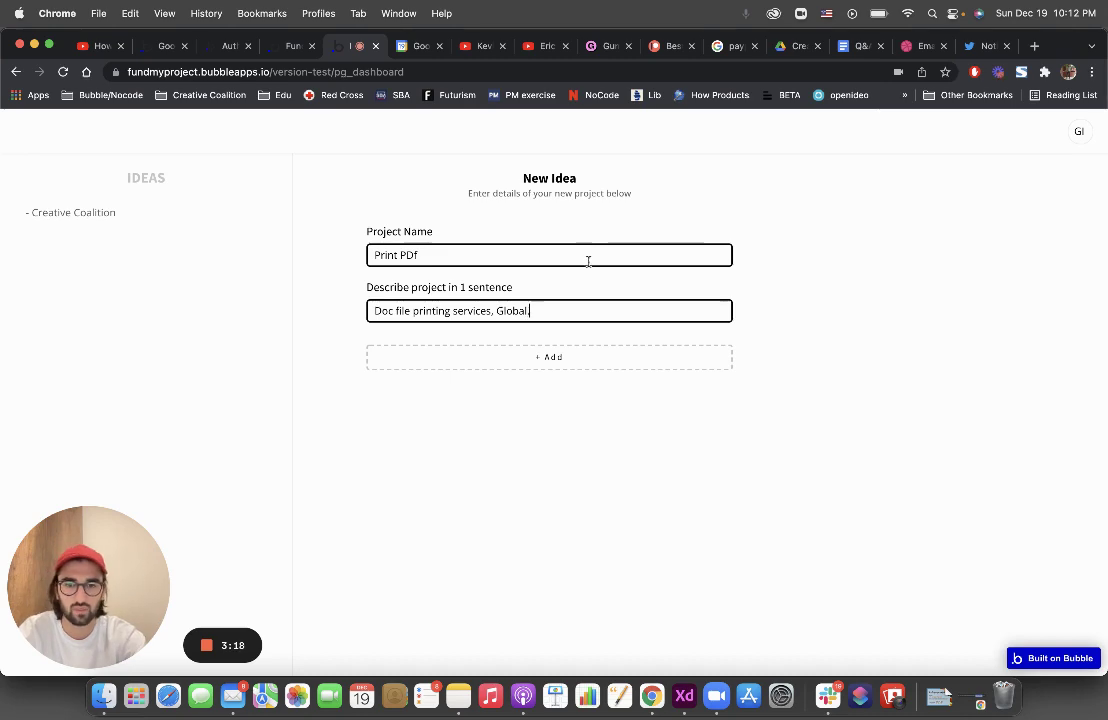
{"action": "left_click", "coordinate": [577, 366]}
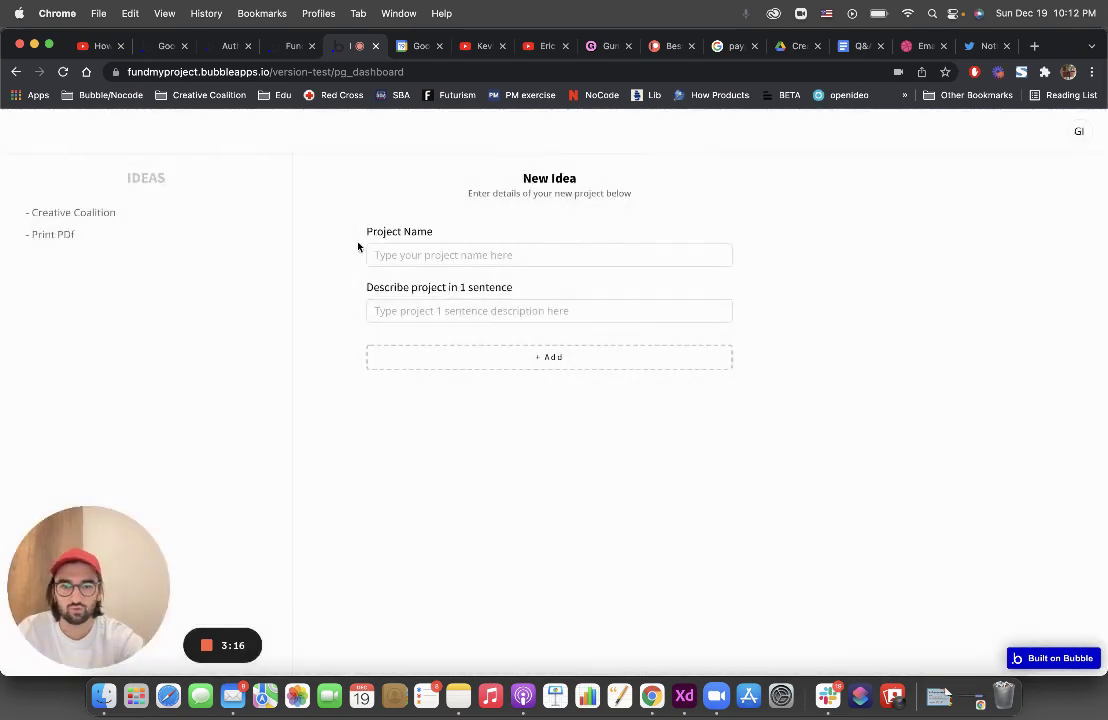
Add a third idea named 'Uber for Laptops' and dismiss the Good Job confirmation
{"action": "left_click", "coordinate": [495, 262]}
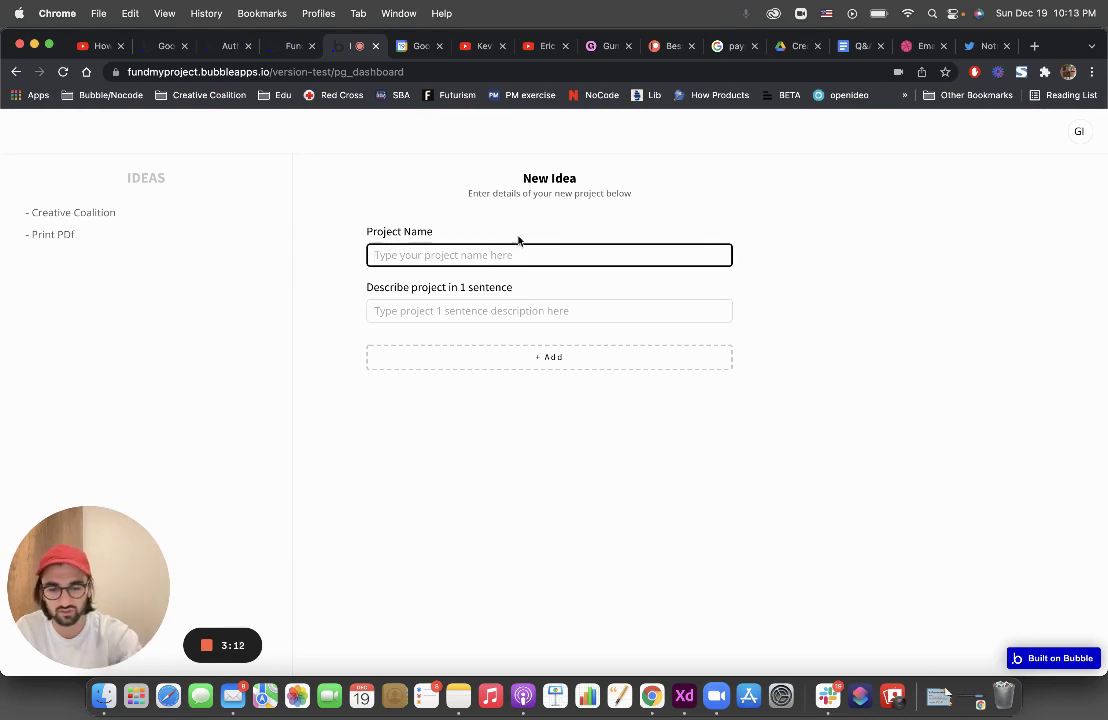
{"action": "type", "text": "Uber for "}
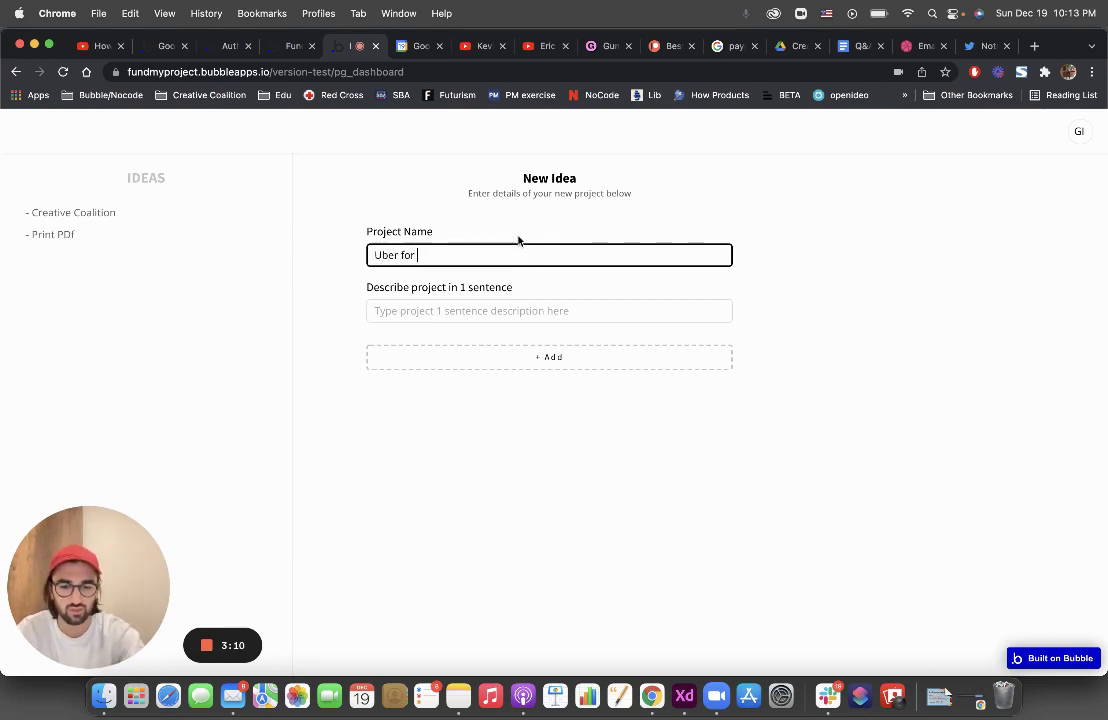
{"action": "type", "text": "Laptopt"}
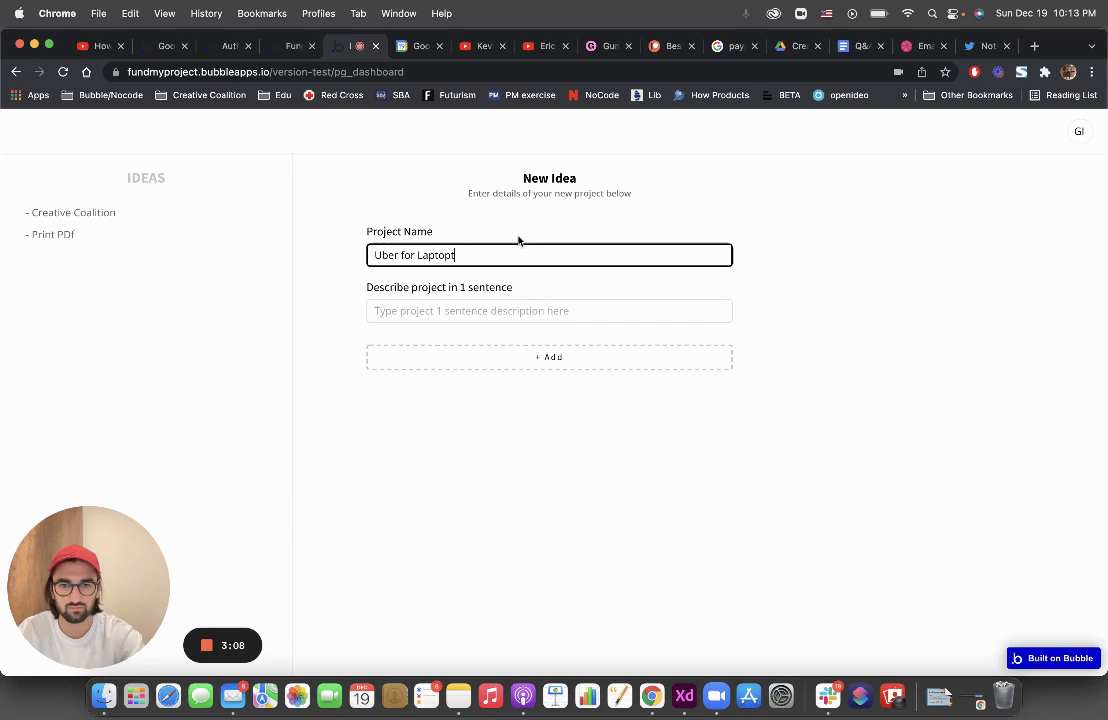
{"action": "key", "text": "BackSpace"}
{"action": "type", "text": "s"}
{"action": "left_click", "coordinate": [549, 357]}
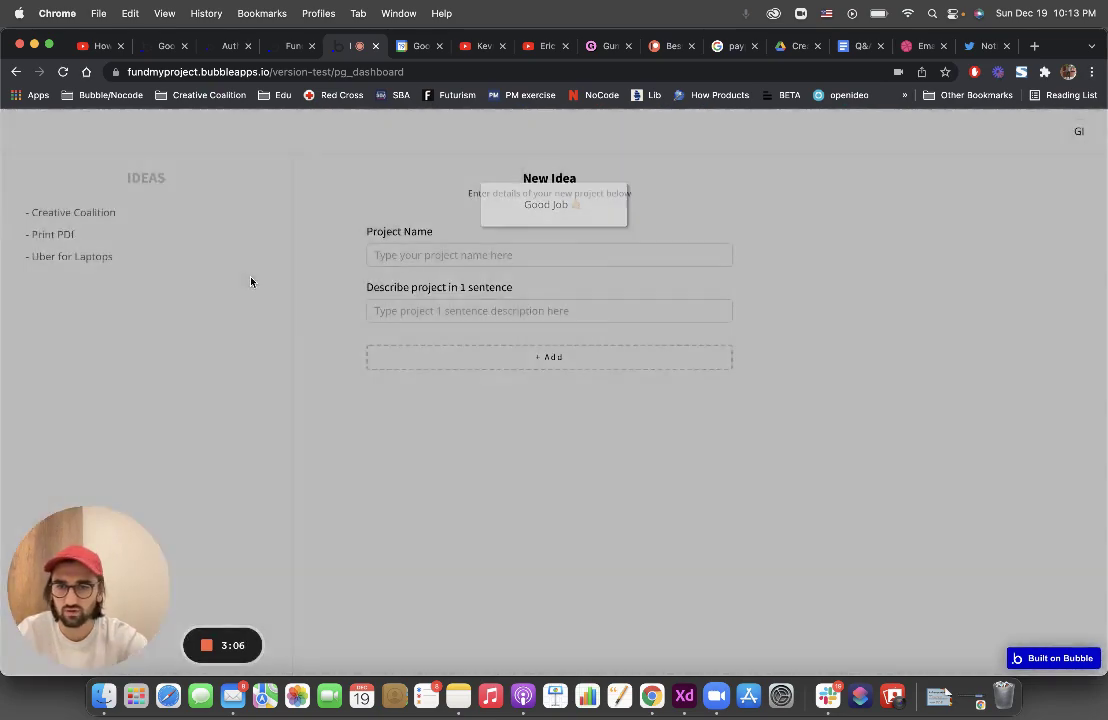
{"action": "left_click", "coordinate": [462, 311]}
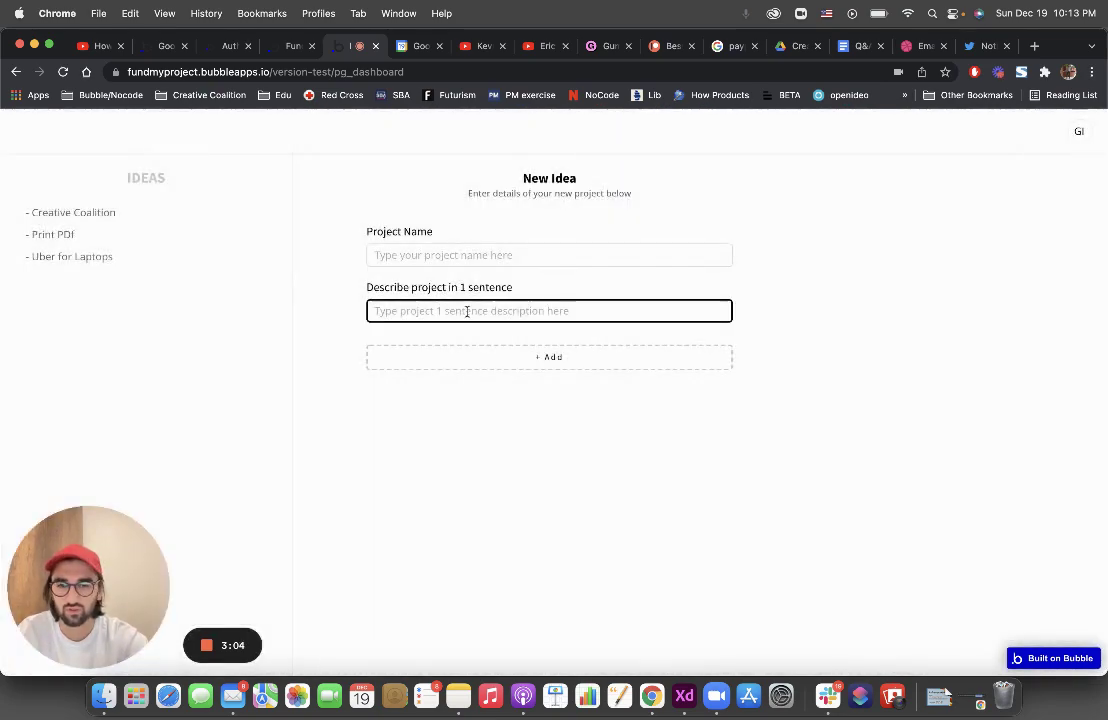
Give Creative Coalition the placeholder description 'Custom Test.' and save it
{"action": "left_click", "coordinate": [75, 213]}
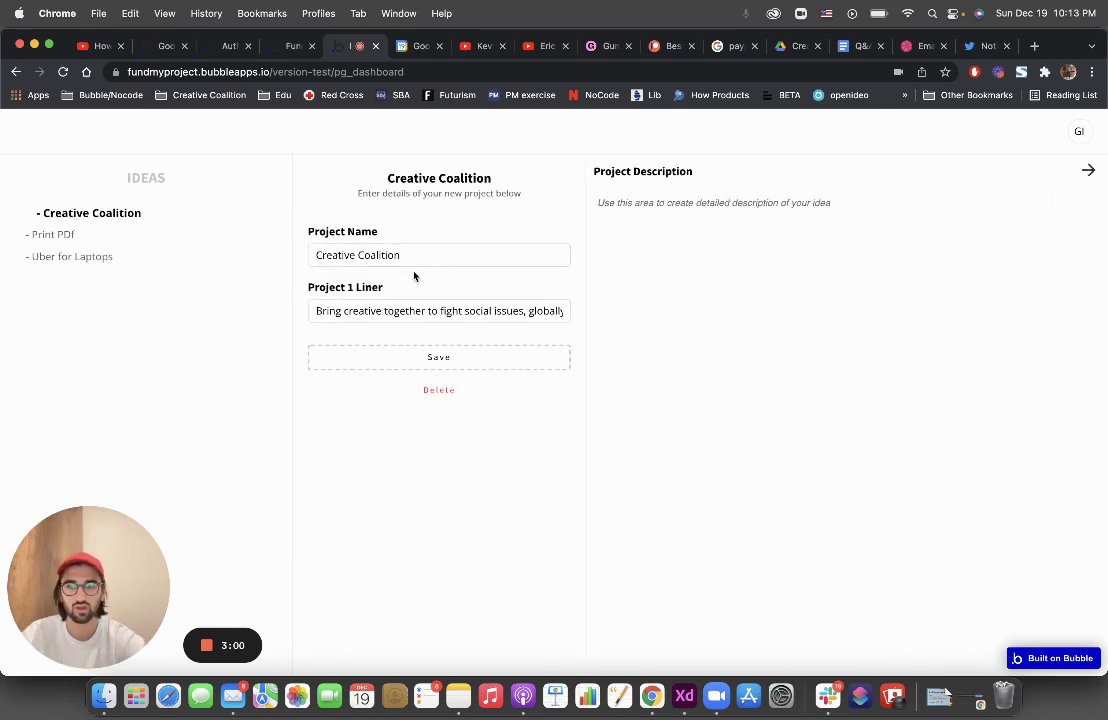
{"action": "left_click", "coordinate": [397, 255]}
{"action": "left_click", "coordinate": [378, 310]}
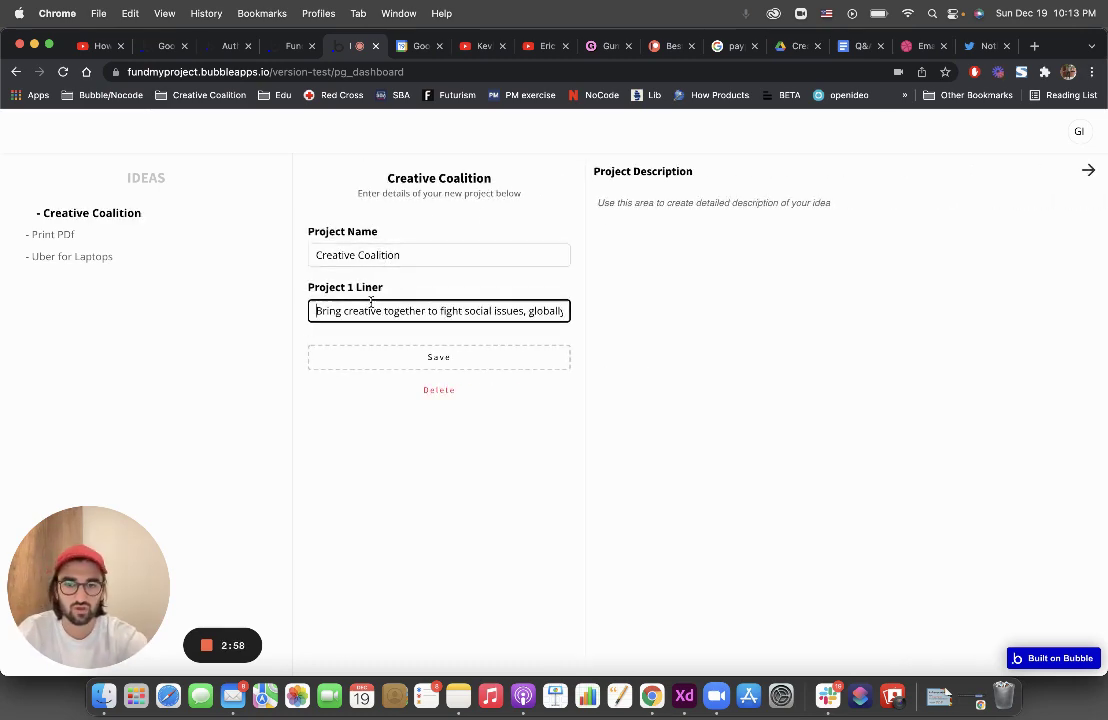
{"action": "key", "text": "super+Left"}
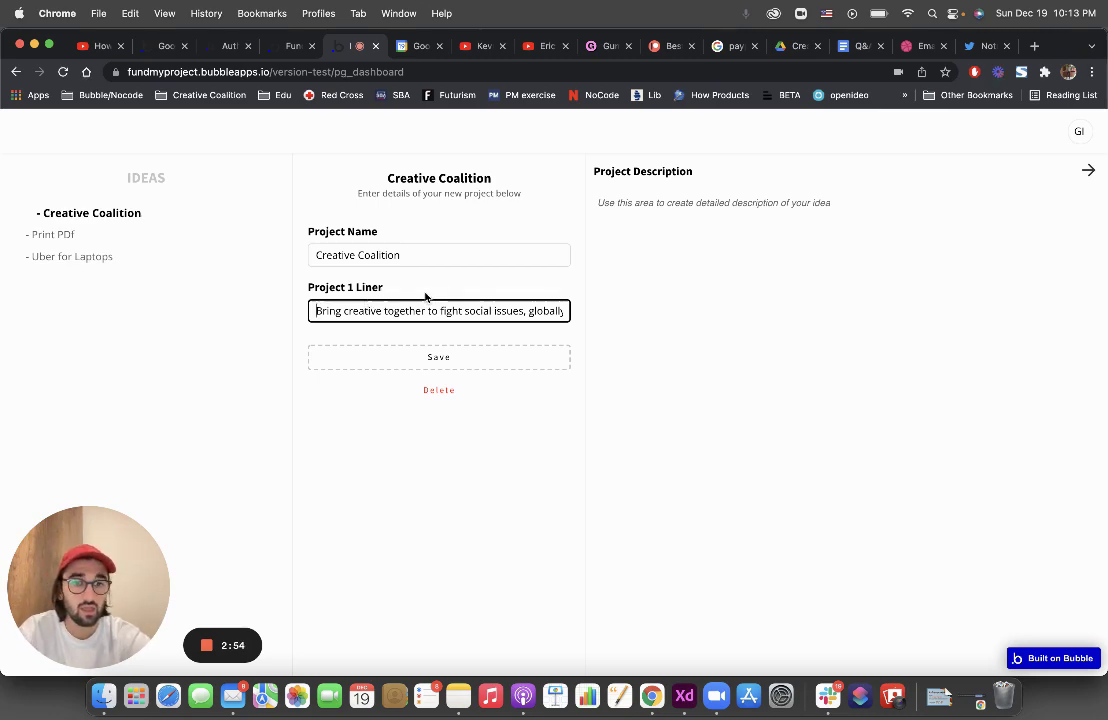
{"action": "left_click", "coordinate": [742, 215]}
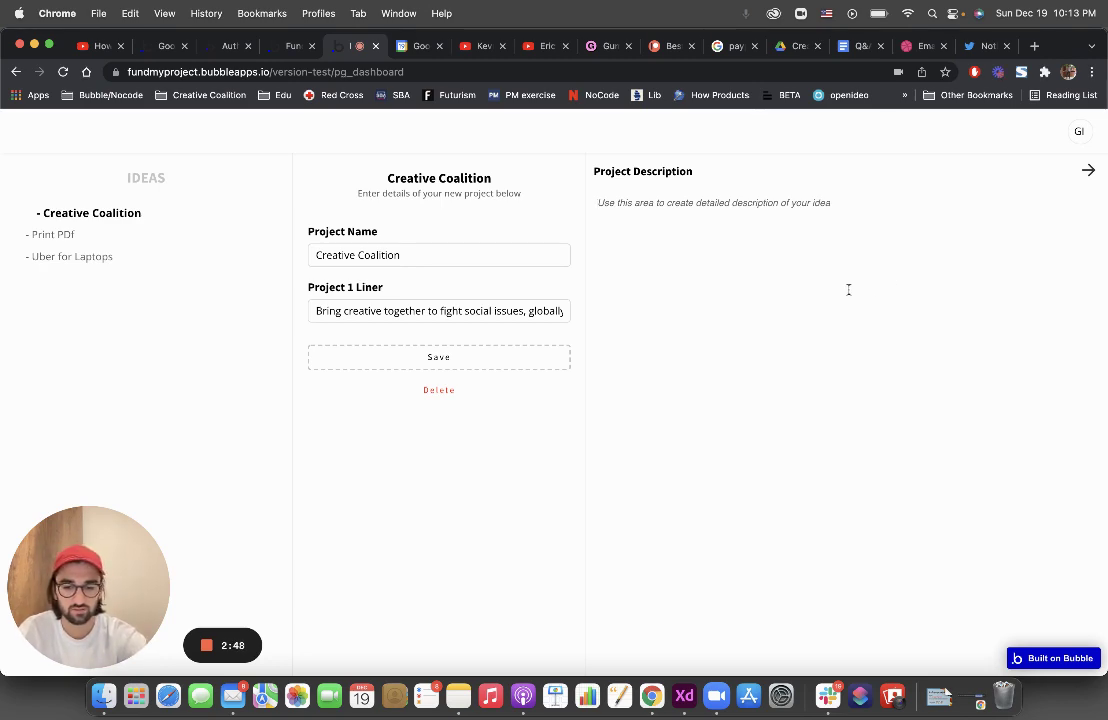
{"action": "type", "text": "Custom Tes"}
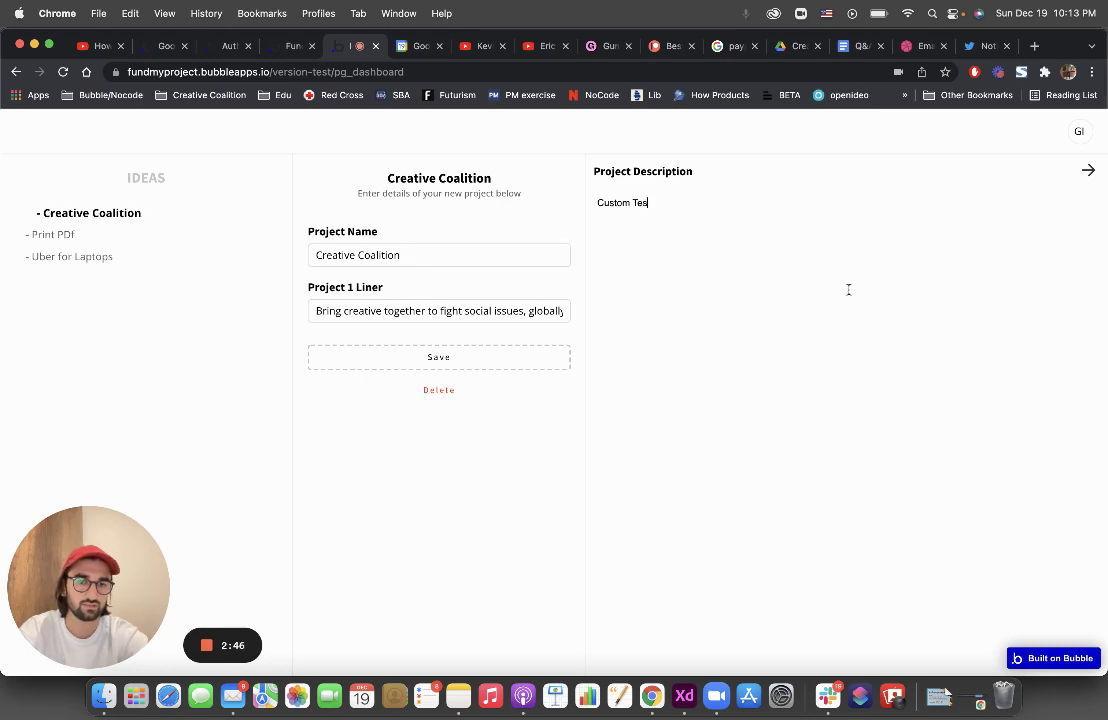
{"action": "key", "text": "BackSpace"}
{"action": "type", "text": "xt."}
{"action": "left_click", "coordinate": [532, 356]}
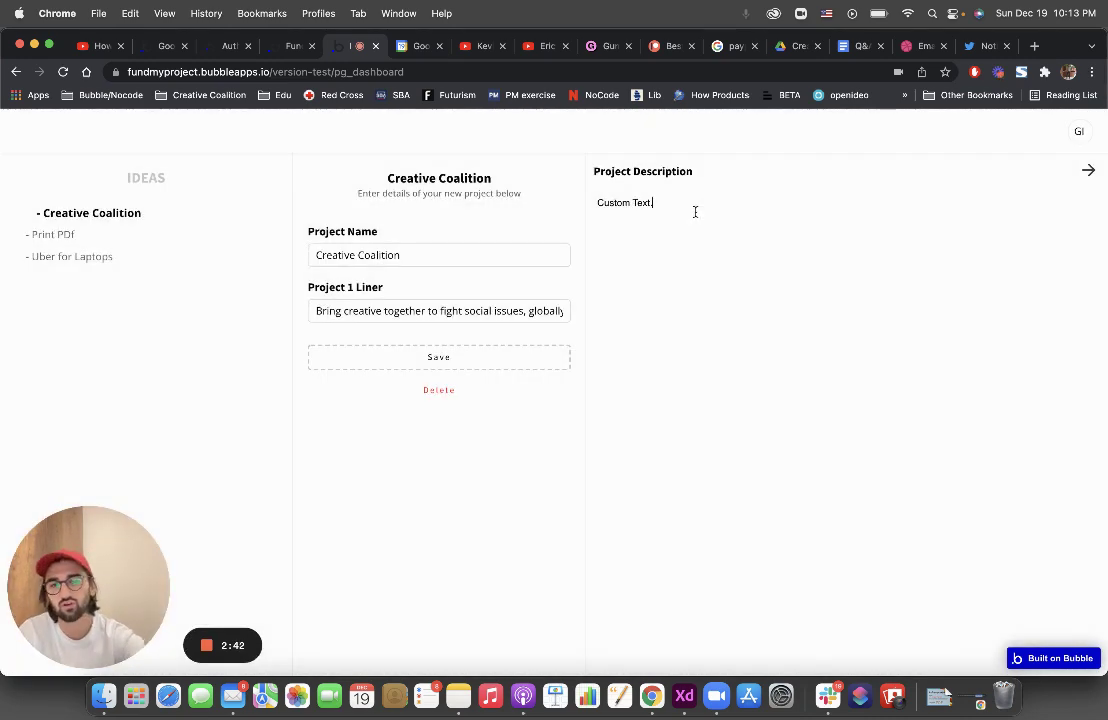
Replace the description with the full 12-item Q&A list from the Google Doc
{"action": "left_click", "coordinate": [852, 45]}
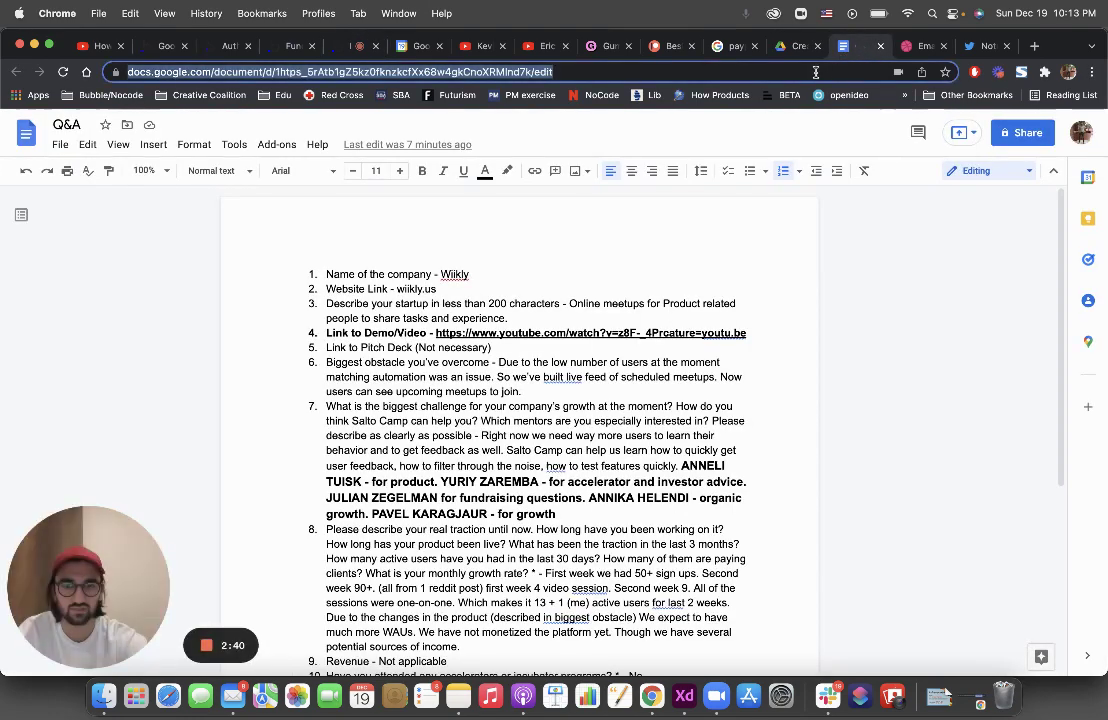
{"action": "left_click", "coordinate": [571, 307]}
{"action": "key", "text": "super+a"}
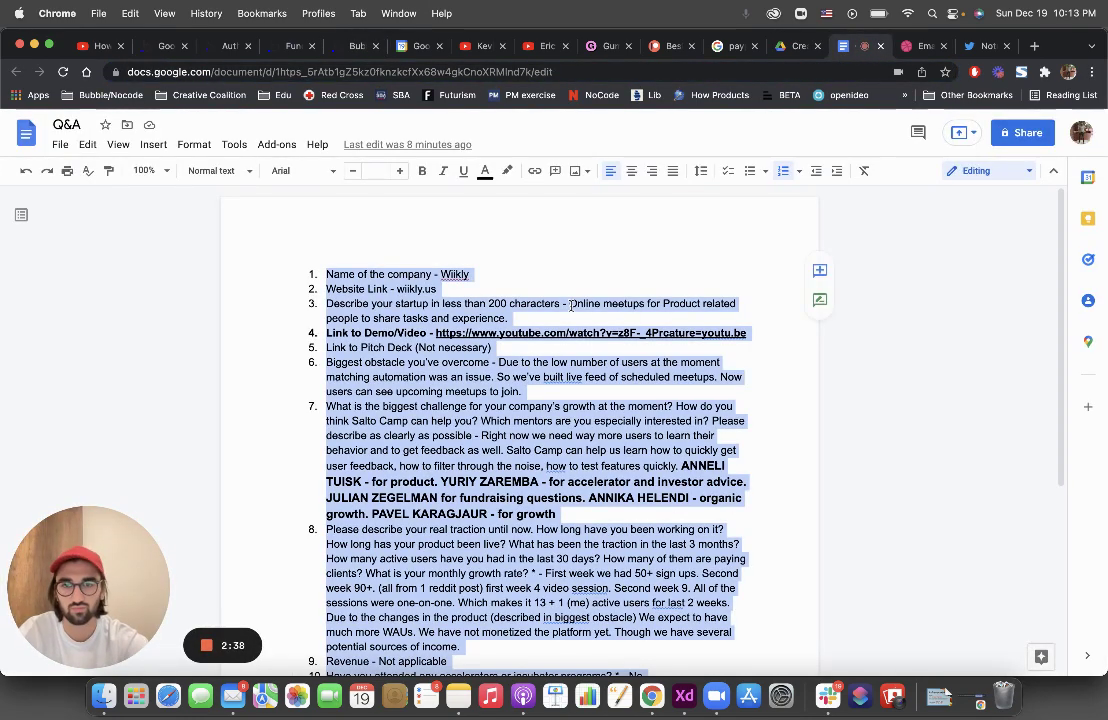
{"action": "left_click", "coordinate": [353, 52]}
{"action": "key", "text": "super+a"}
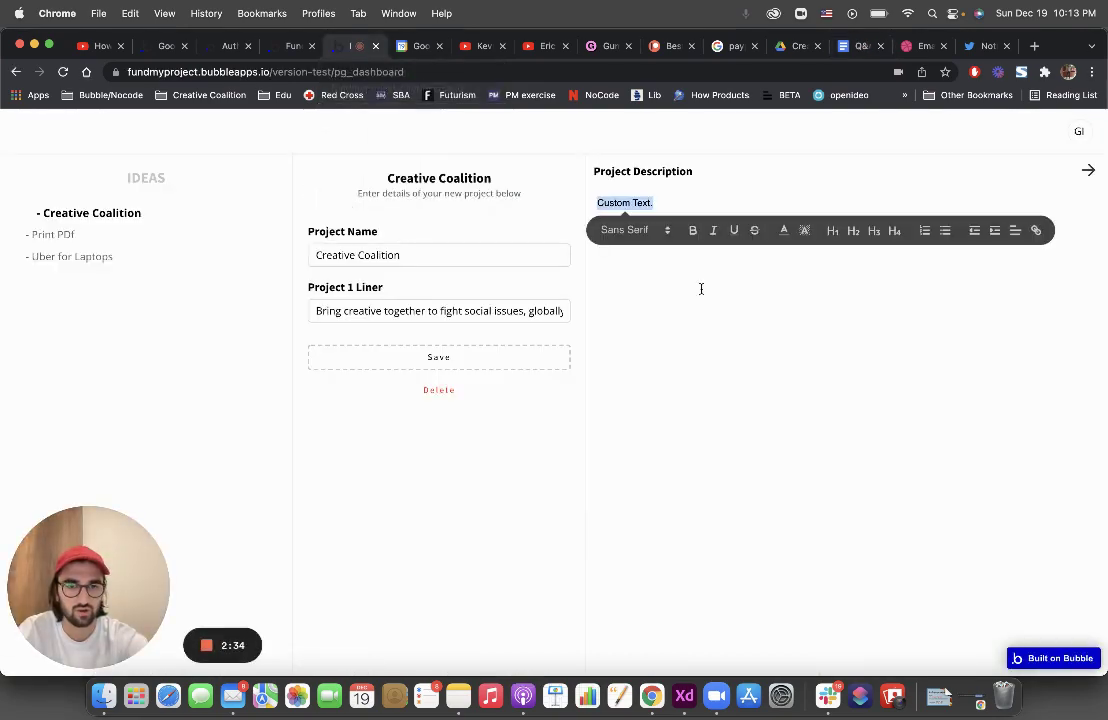
{"action": "key", "text": "super+v"}
{"action": "scroll", "coordinate": [720, 300], "scroll_direction": "up", "scroll_amount": 3}
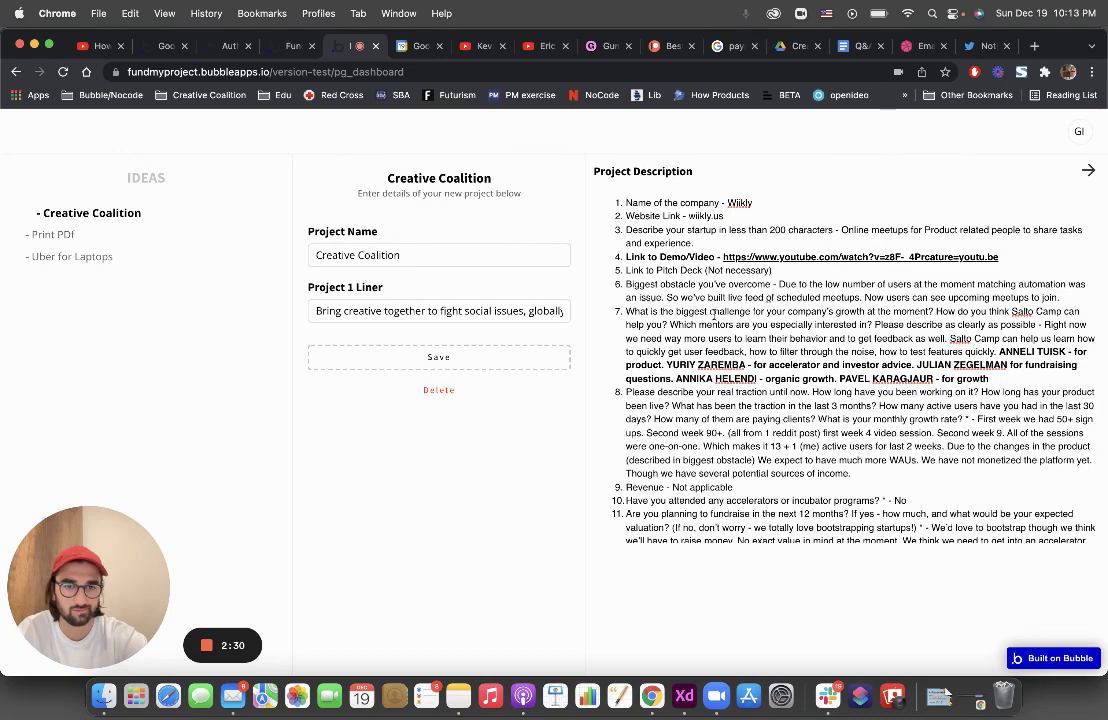
{"action": "scroll", "coordinate": [714, 318], "scroll_direction": "down", "scroll_amount": 4}
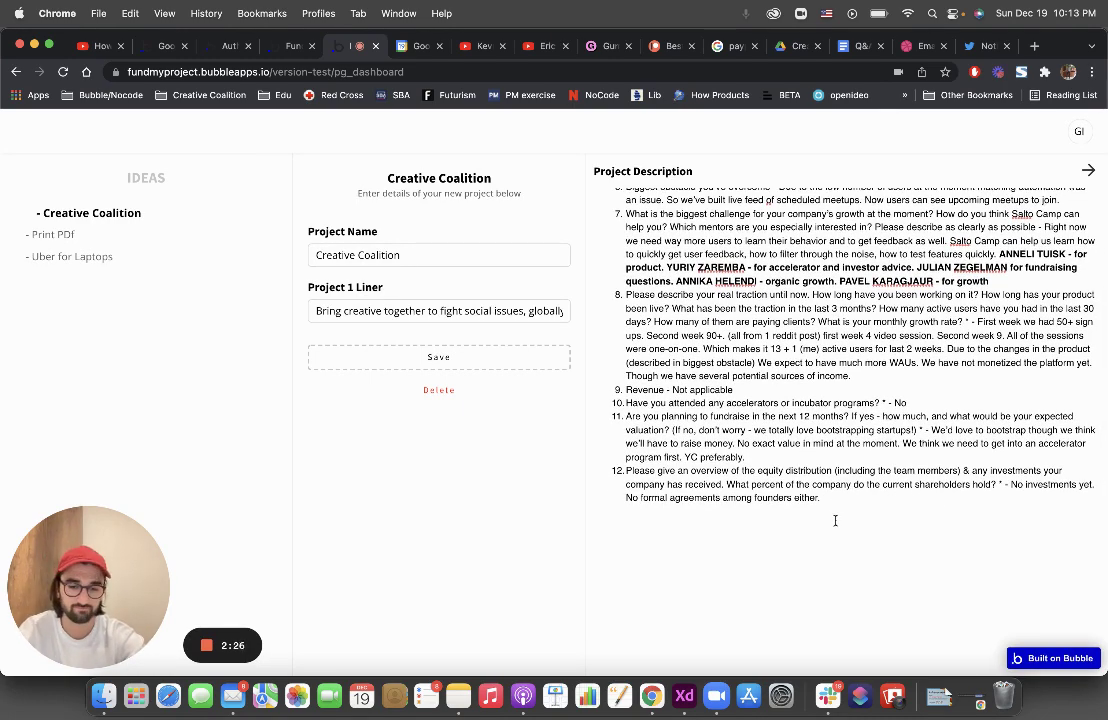
Add a 'Youtube Pitch: Link' line with Link hyperlinked to the YouTube video
{"action": "type", "text": "Youtube Pitch:"}
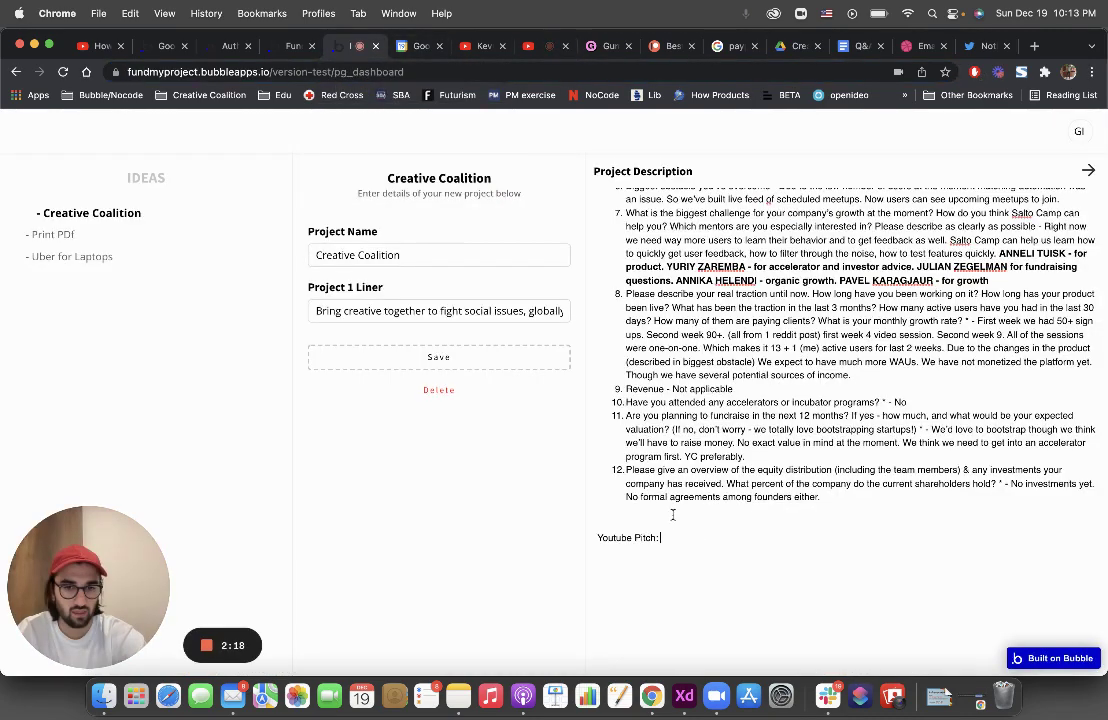
{"action": "left_click", "coordinate": [677, 535]}
{"action": "type", "text": "Link"}
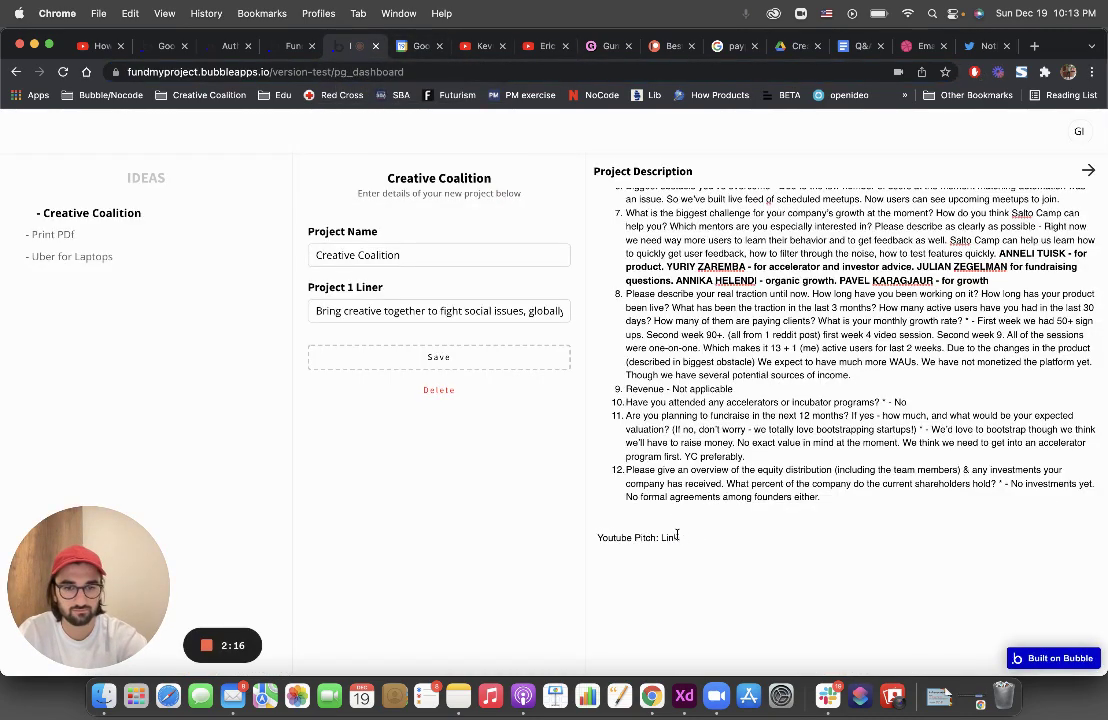
{"action": "double_click", "coordinate": [670, 537]}
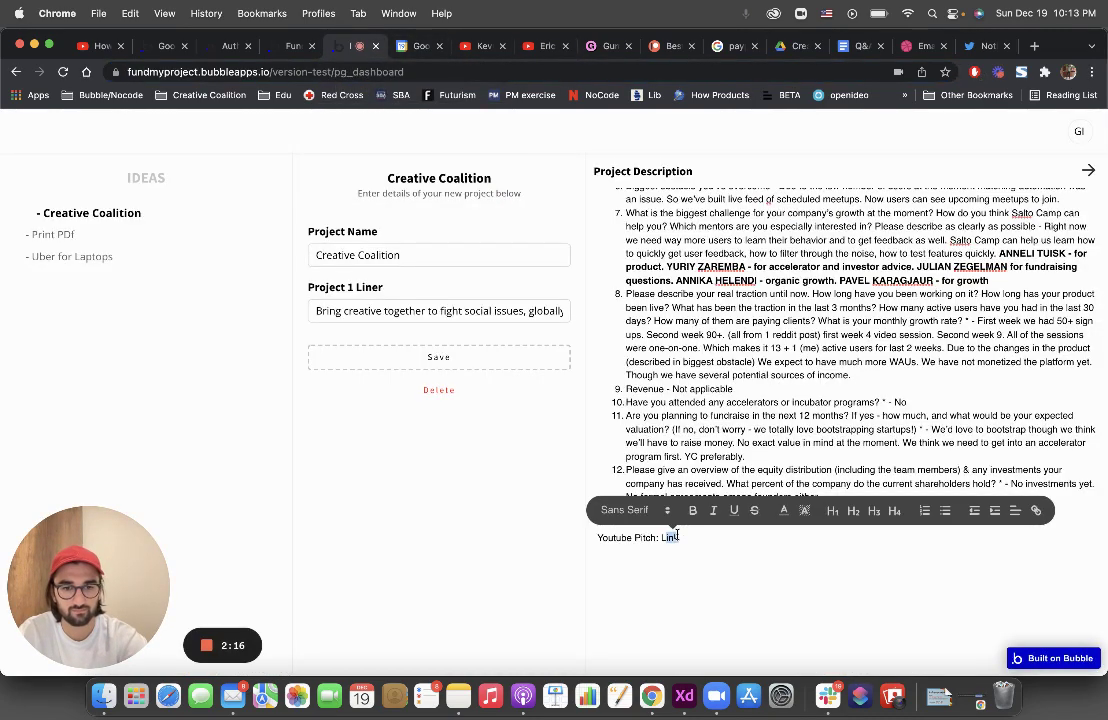
{"action": "left_click", "coordinate": [1038, 510]}
{"action": "key", "text": "super+v"}
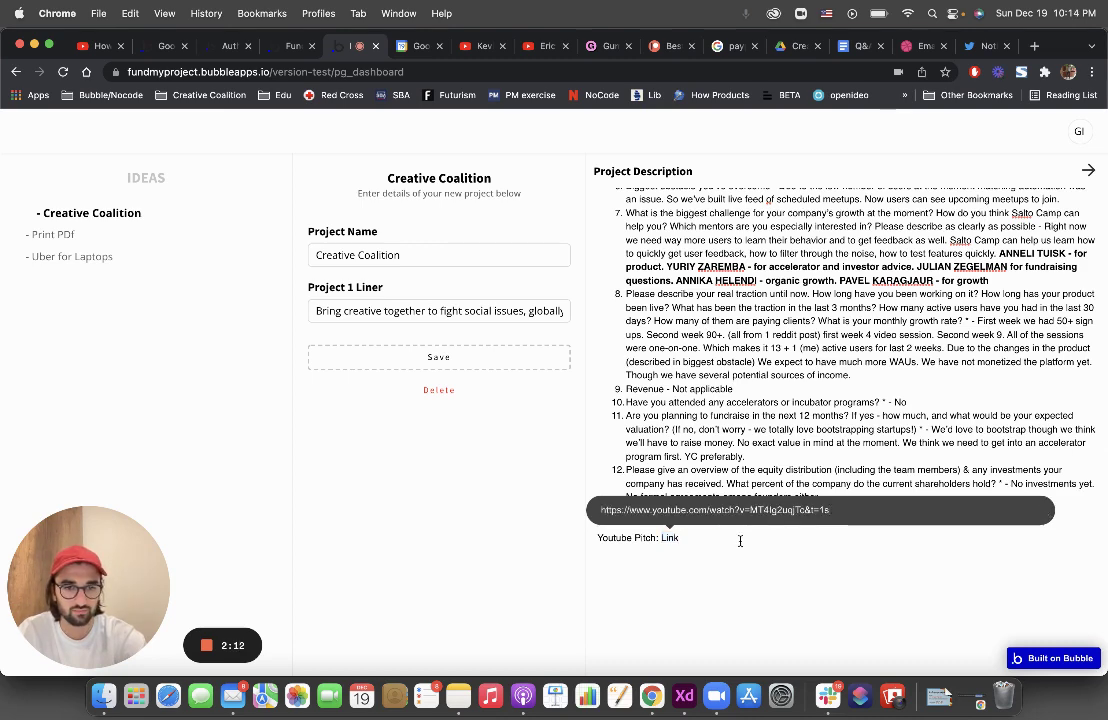
{"action": "key", "text": "Return"}
Start a new line below it reading 'Design:'
{"action": "left_click", "coordinate": [716, 540]}
{"action": "key", "text": "Return"}
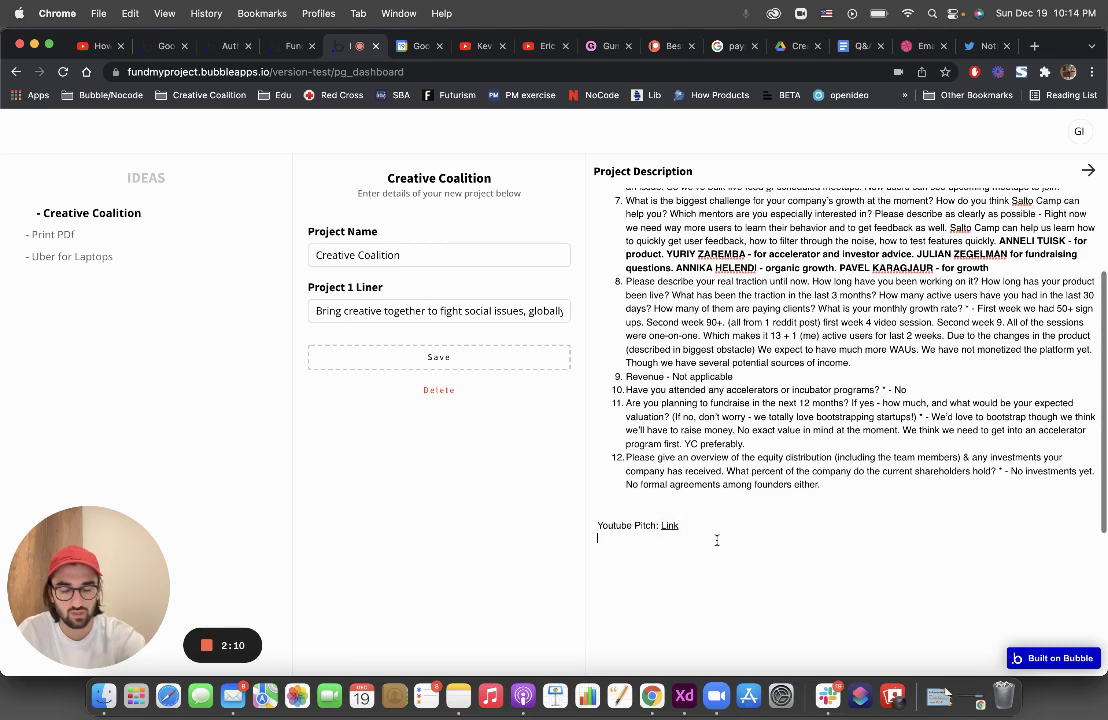
{"action": "type", "text": "Design"}
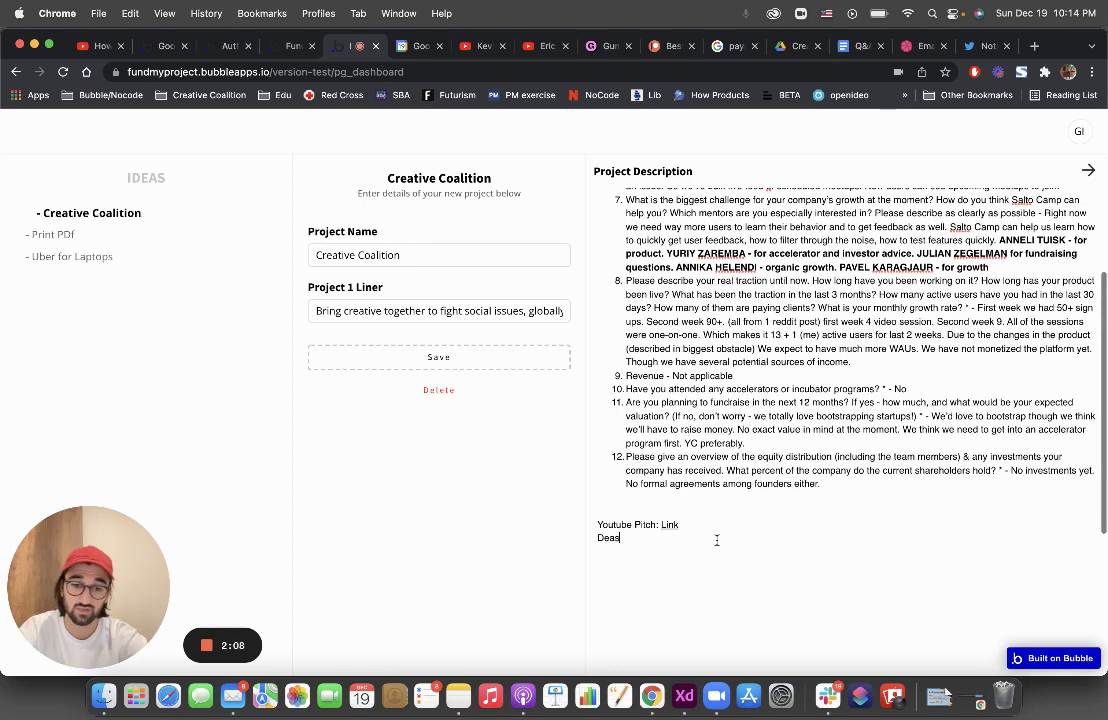
{"action": "key", "text": "BackSpace"}
{"action": "key", "text": "BackSpace"}
{"action": "key", "text": "BackSpace"}
{"action": "key", "text": "BackSpace"}
{"action": "type", "text": "sign:"}
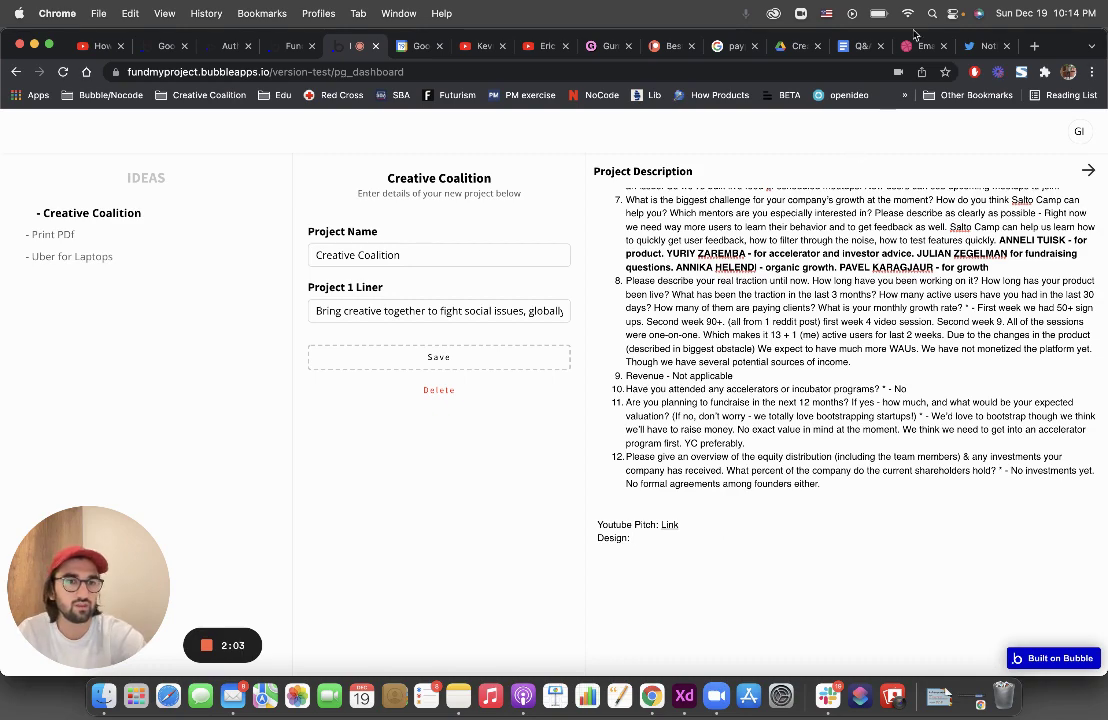
Add 'Link' after 'Design:' and hyperlink it to the Dribbble shot address
{"action": "left_click", "coordinate": [909, 50]}
{"action": "left_click", "coordinate": [320, 71]}
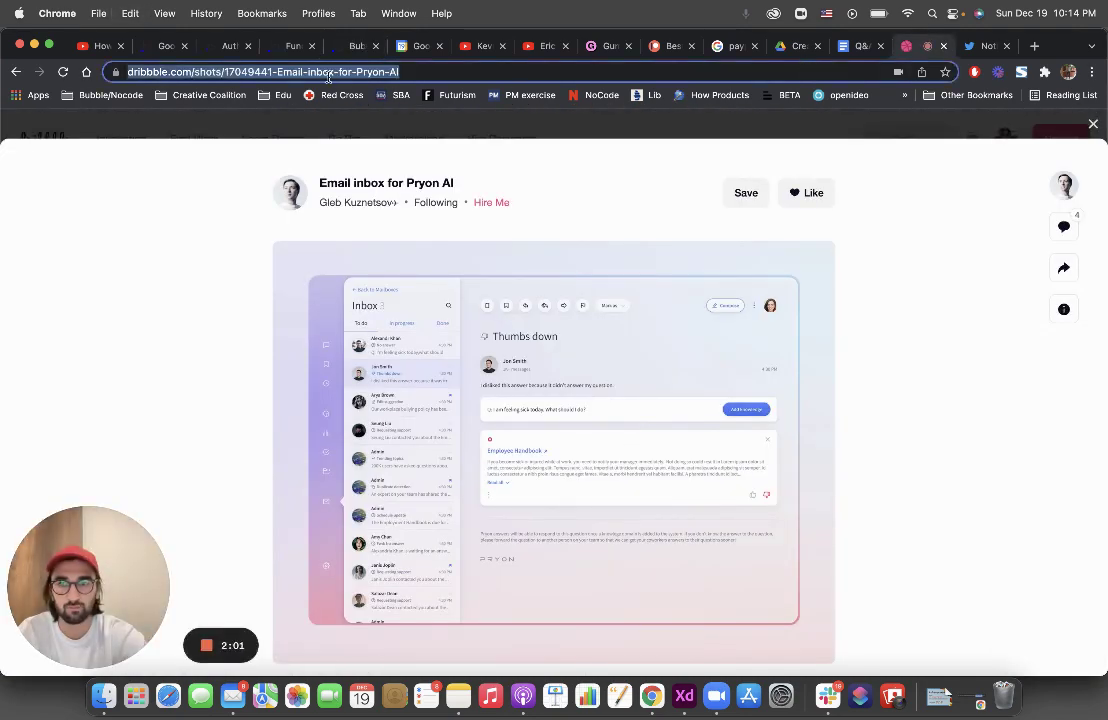
{"action": "left_click", "coordinate": [349, 48]}
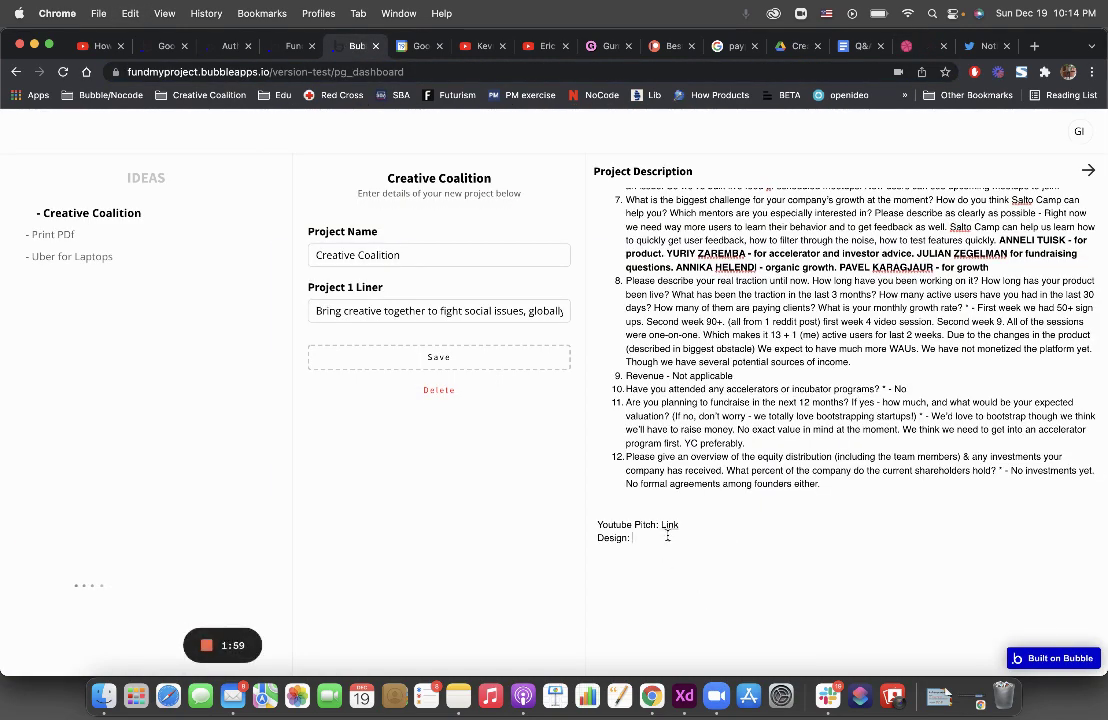
{"action": "type", "text": "Link"}
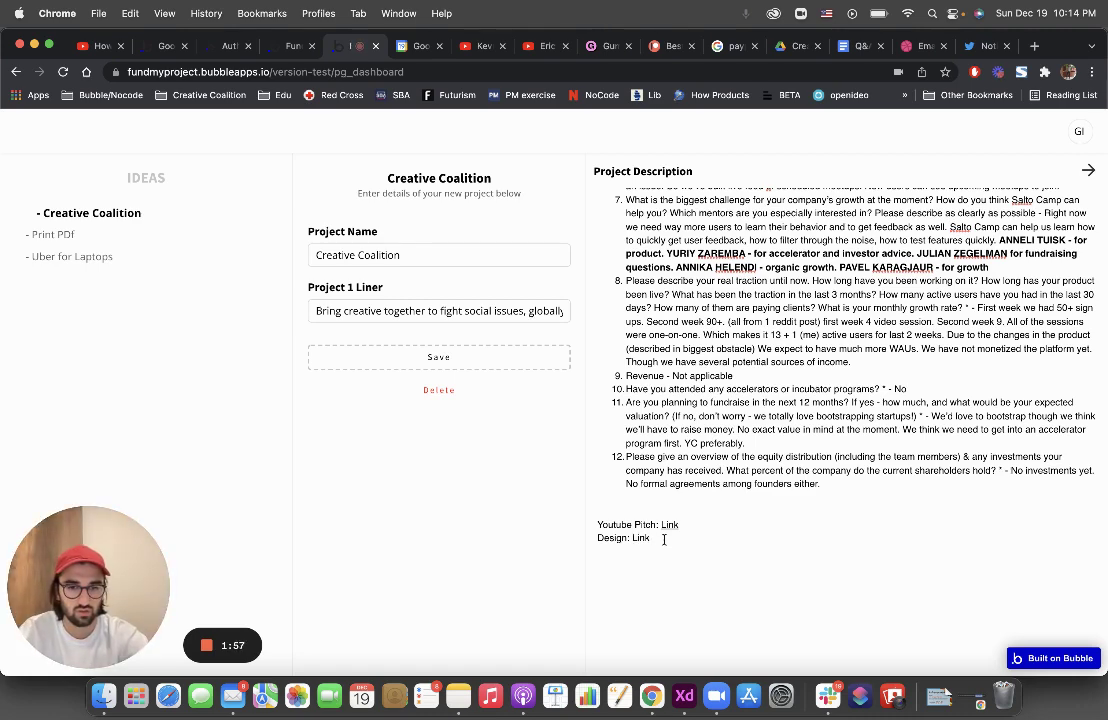
{"action": "key", "text": "shift+alt+Left"}
{"action": "key", "text": "shift+Left"}
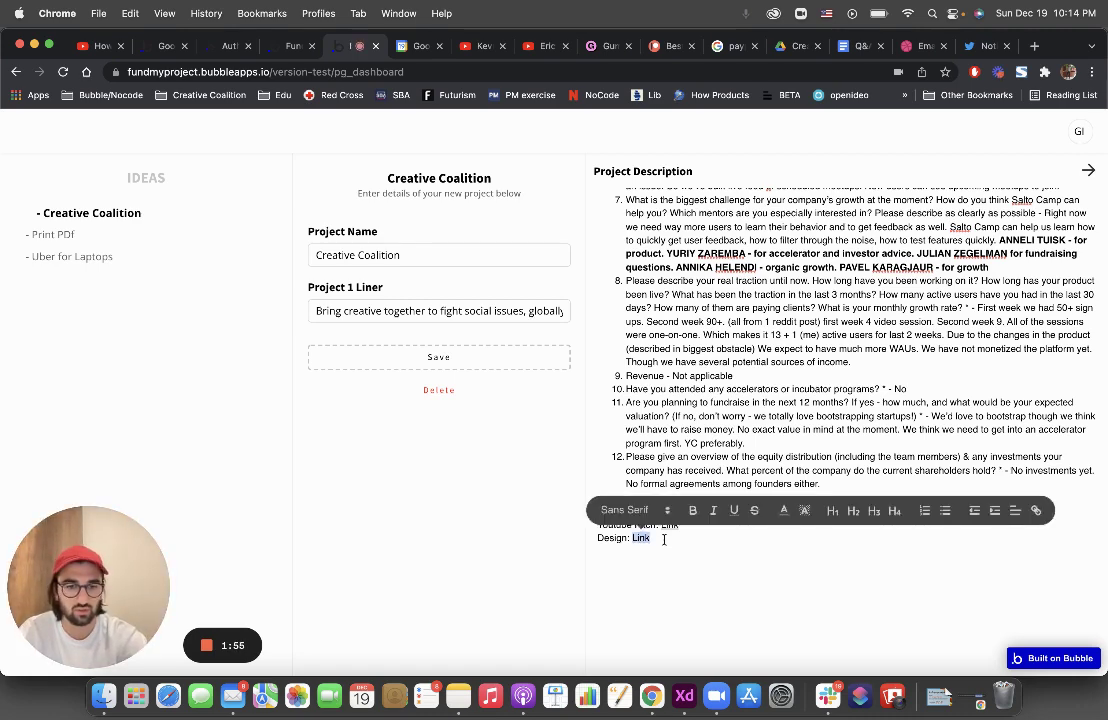
{"action": "key", "text": "super+k"}
{"action": "key", "text": "super+v"}
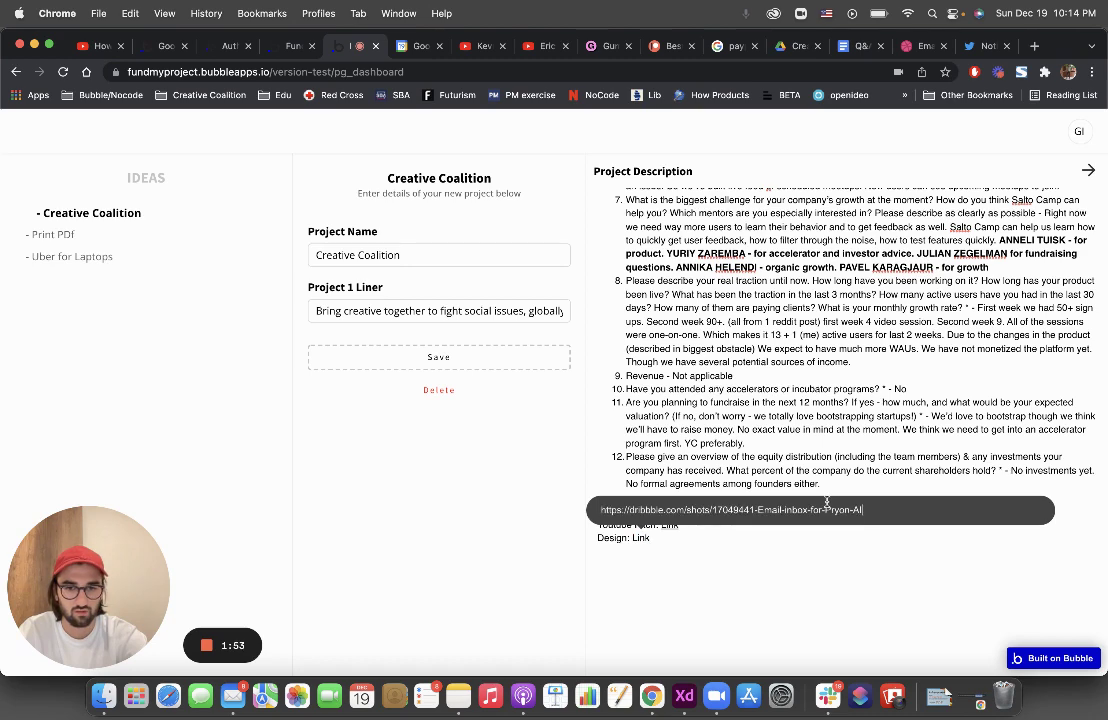
{"action": "key", "text": "Return"}
{"action": "left_click", "coordinate": [747, 511]}
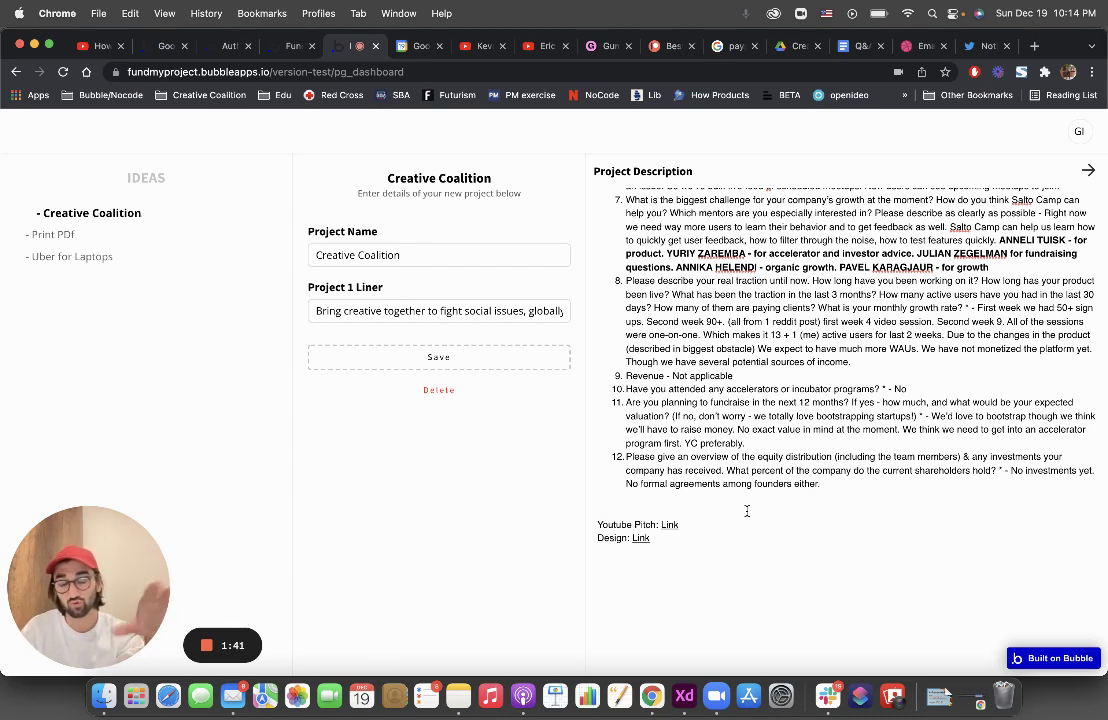
On a new line below the Design link, type 'I need $5000. Here's my Paypal acc:'
{"action": "left_click", "coordinate": [746, 511]}
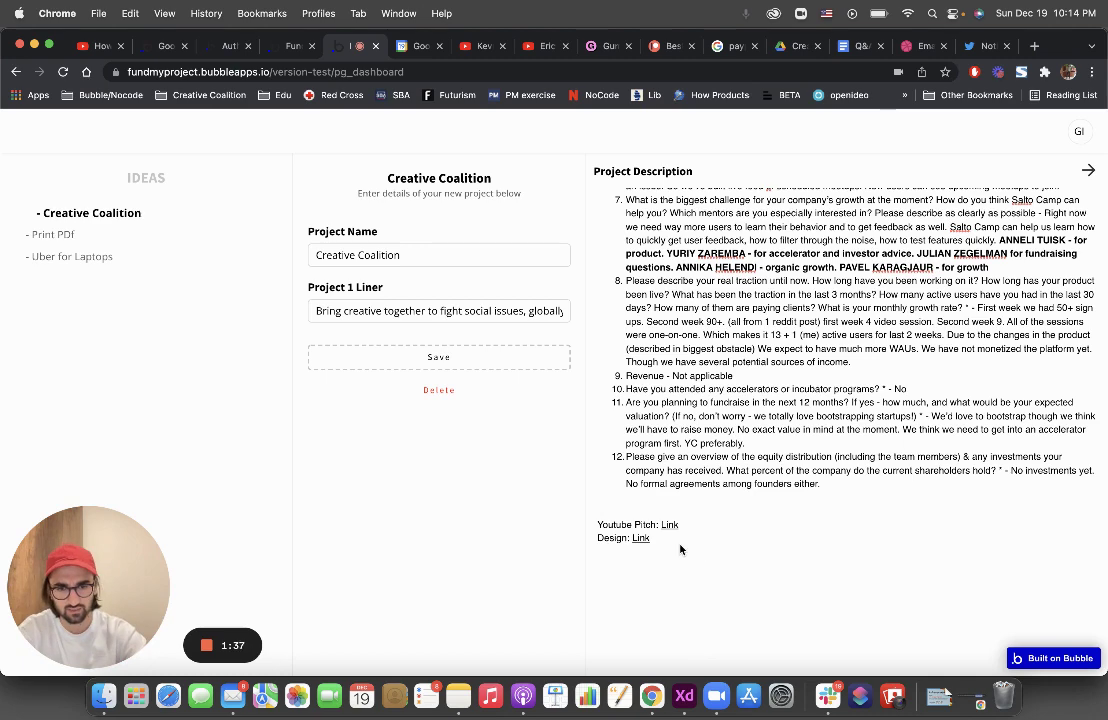
{"action": "left_click", "coordinate": [702, 559]}
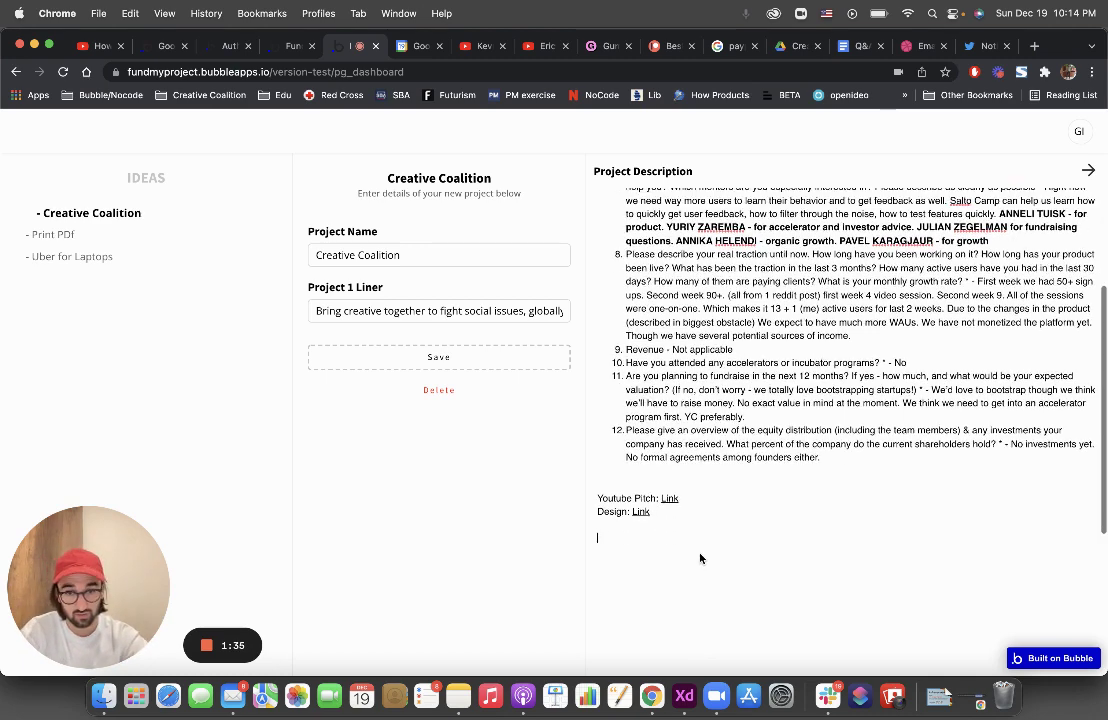
{"action": "type", "text": "I need"}
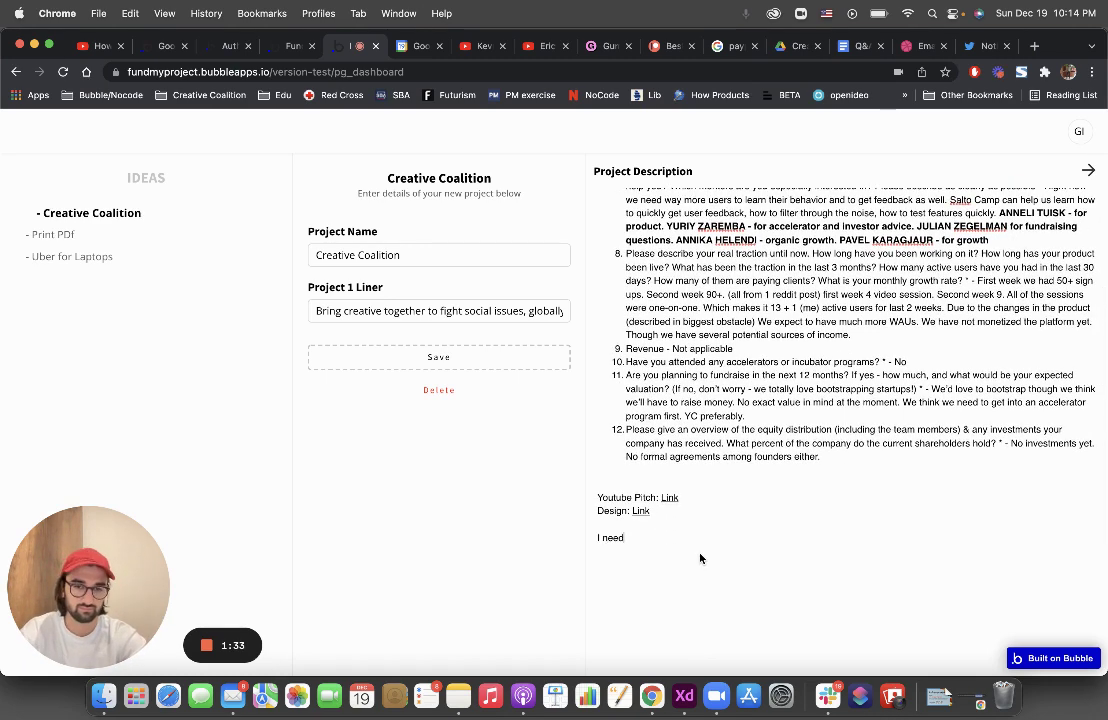
{"action": "type", "text": " SS000"}
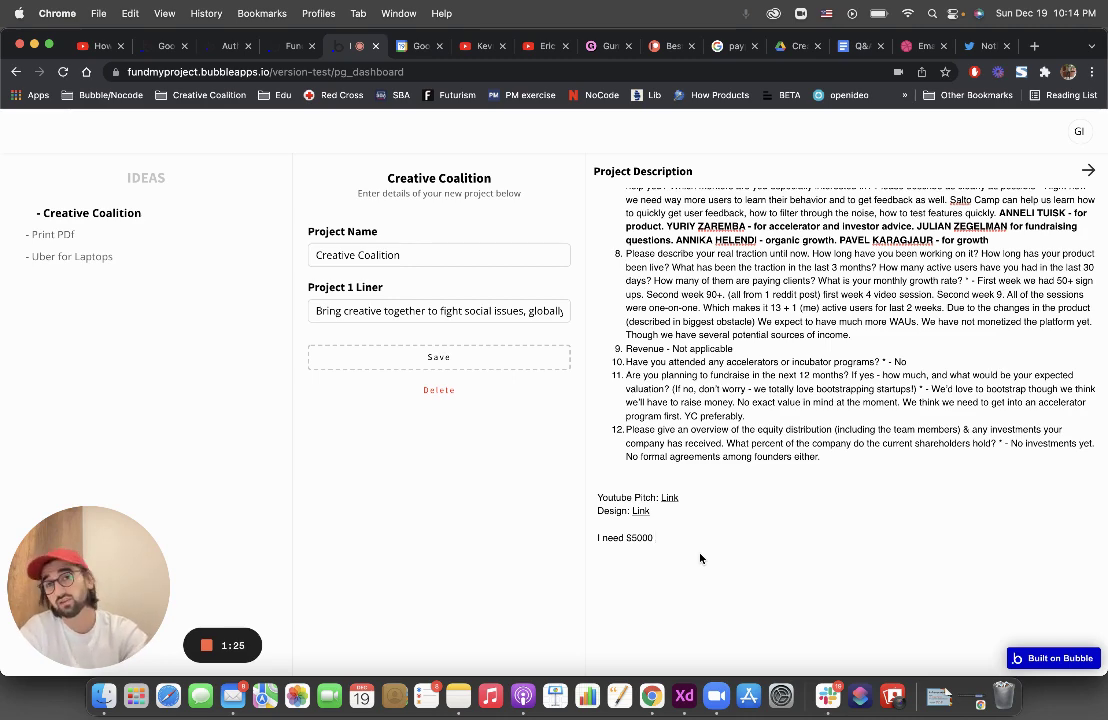
{"action": "type", "text": "."}
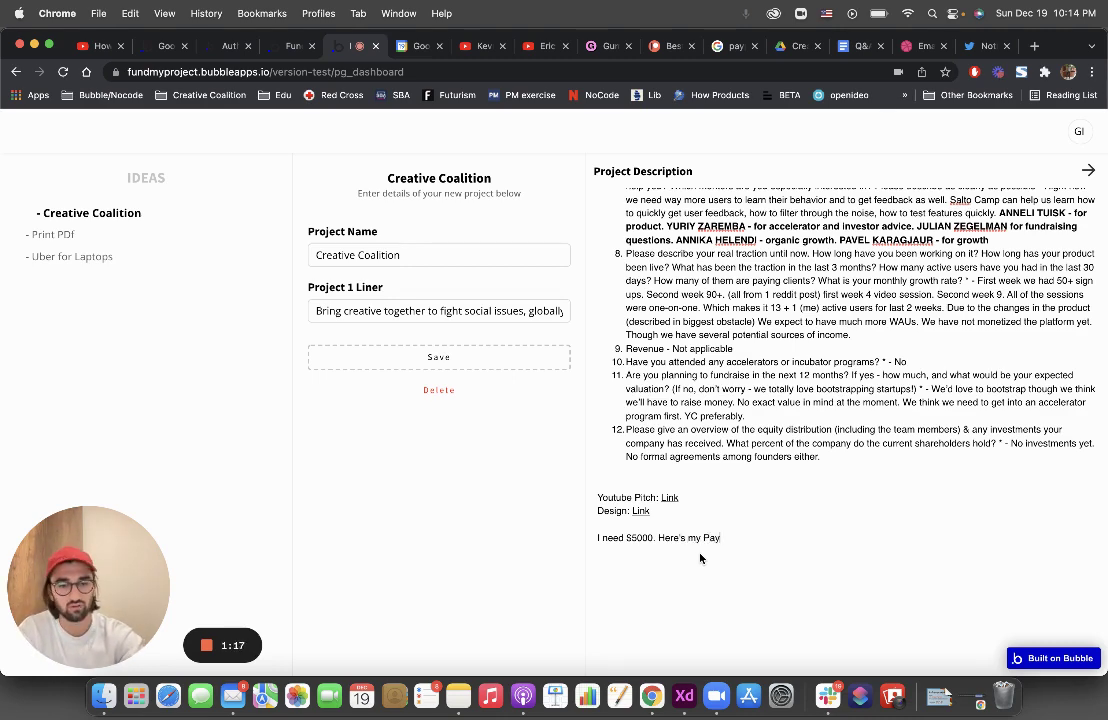
{"action": "type", "text": "Here's my Paypal a"}
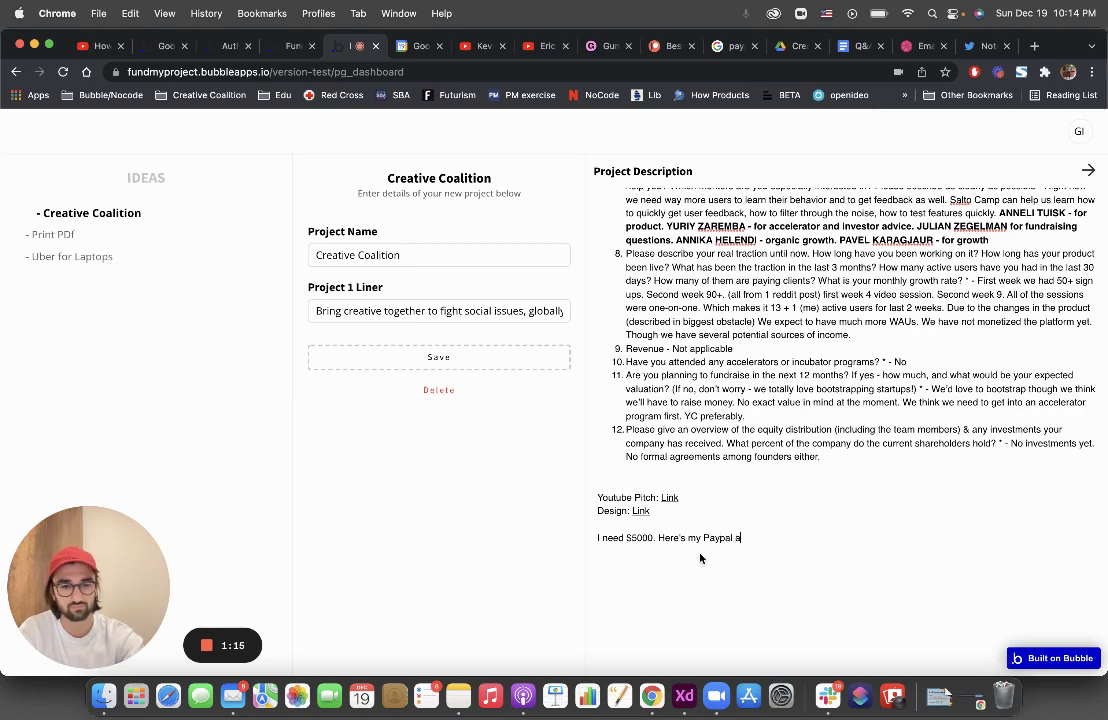
{"action": "type", "text": "dc:"}
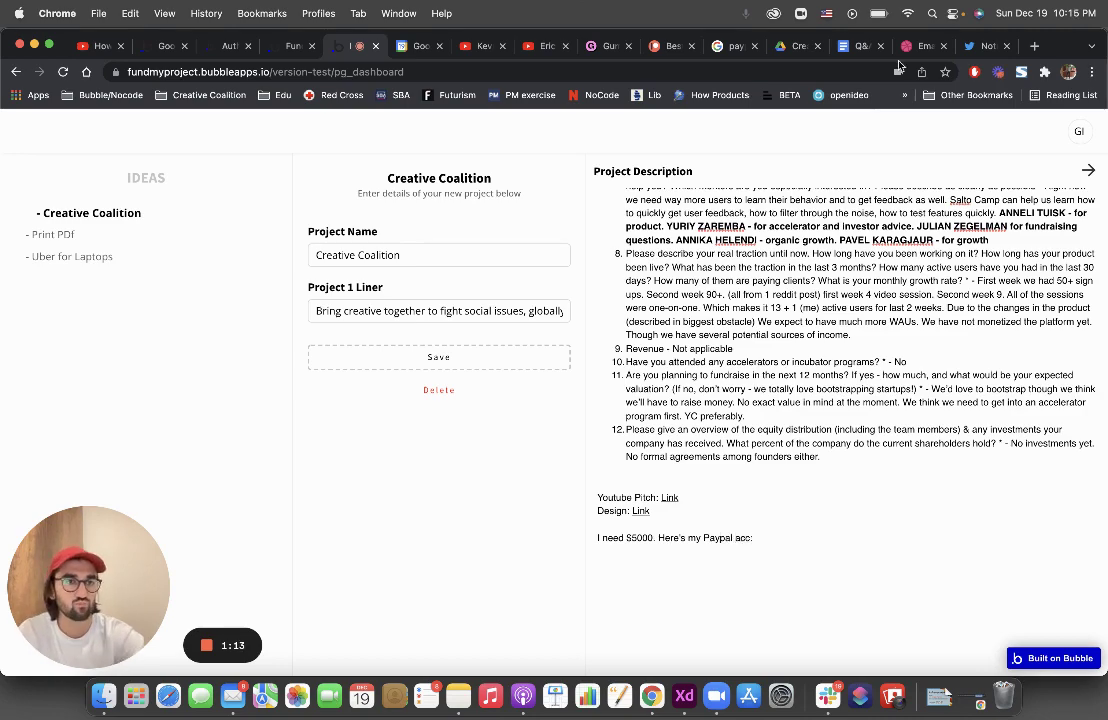
Copy the PayPal search results page address from its browser tab
{"action": "left_click", "coordinate": [971, 56]}
{"action": "key", "text": "ctrl+shift+Tab"}
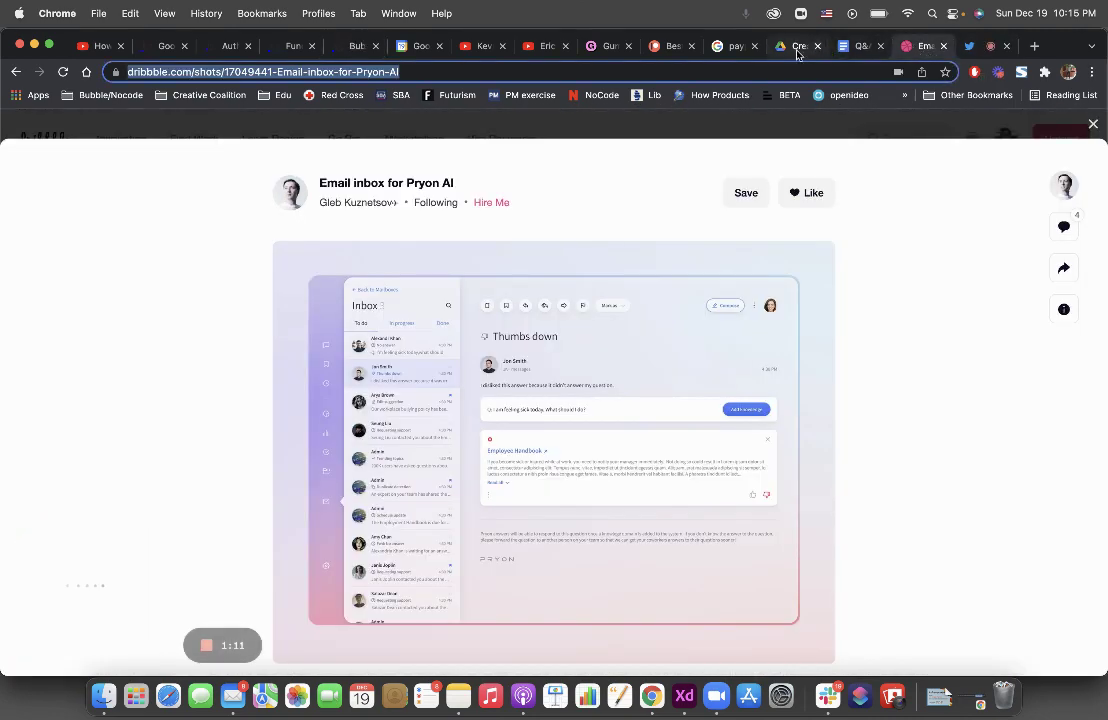
{"action": "left_click", "coordinate": [725, 46]}
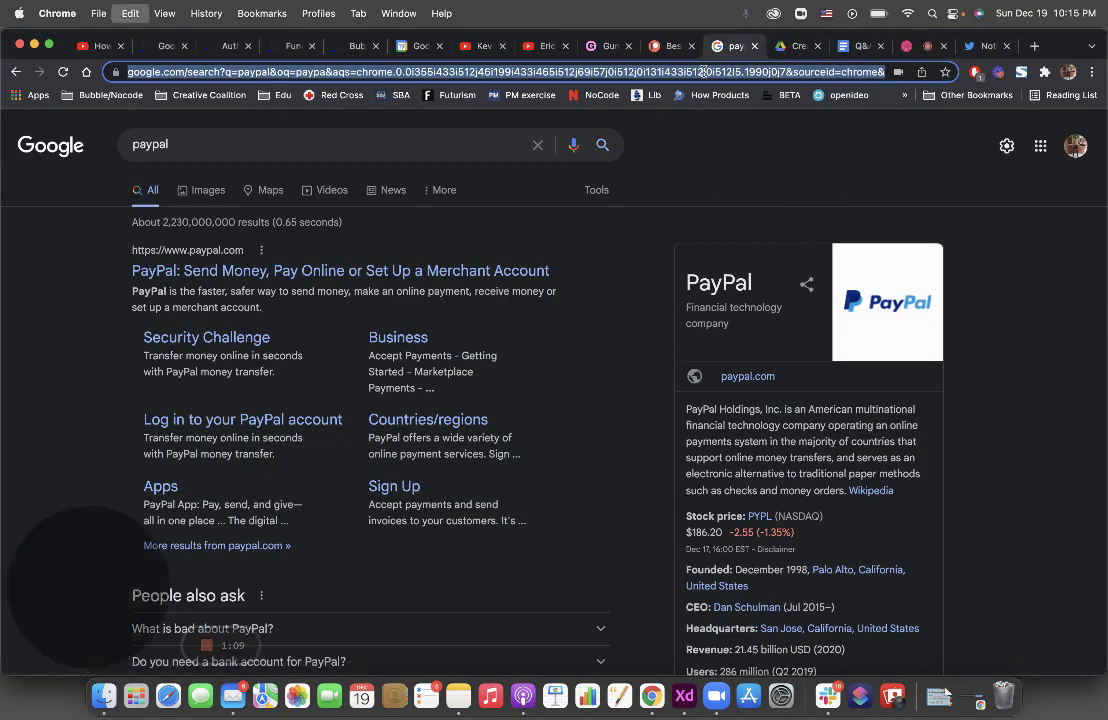
{"action": "left_click", "coordinate": [430, 50]}
{"action": "left_click", "coordinate": [355, 46]}
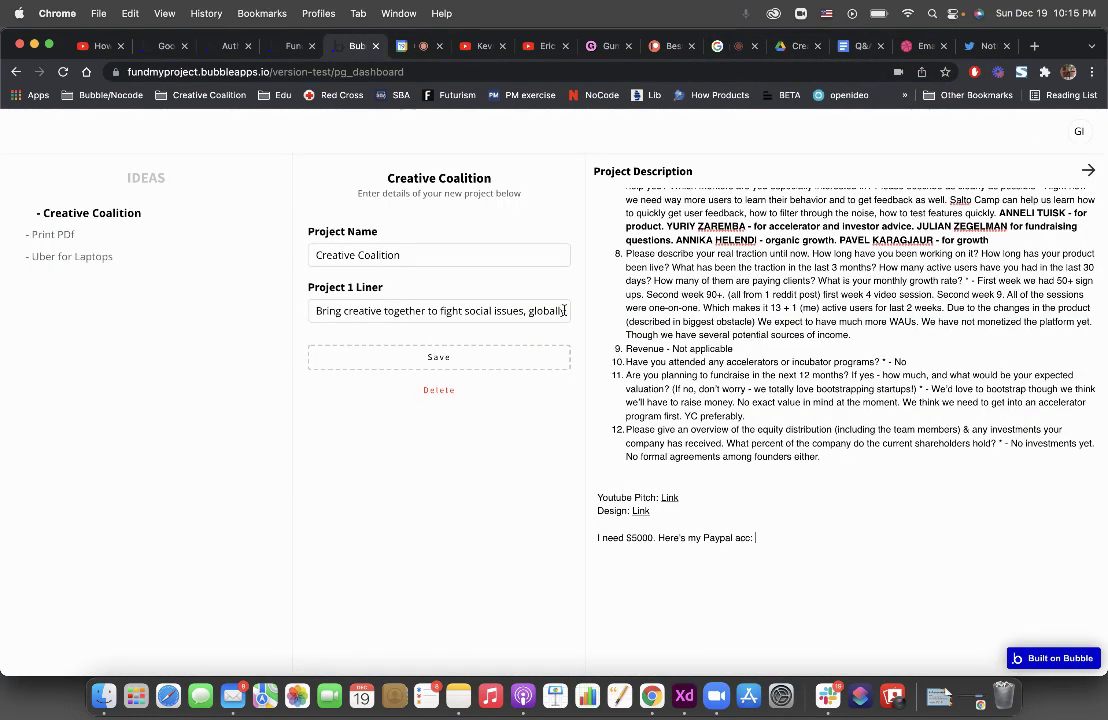
Append 'Link' to the PayPal line, hyperlinked to the copied PayPal address
{"action": "left_click", "coordinate": [757, 538]}
{"action": "type", "text": "Link"}
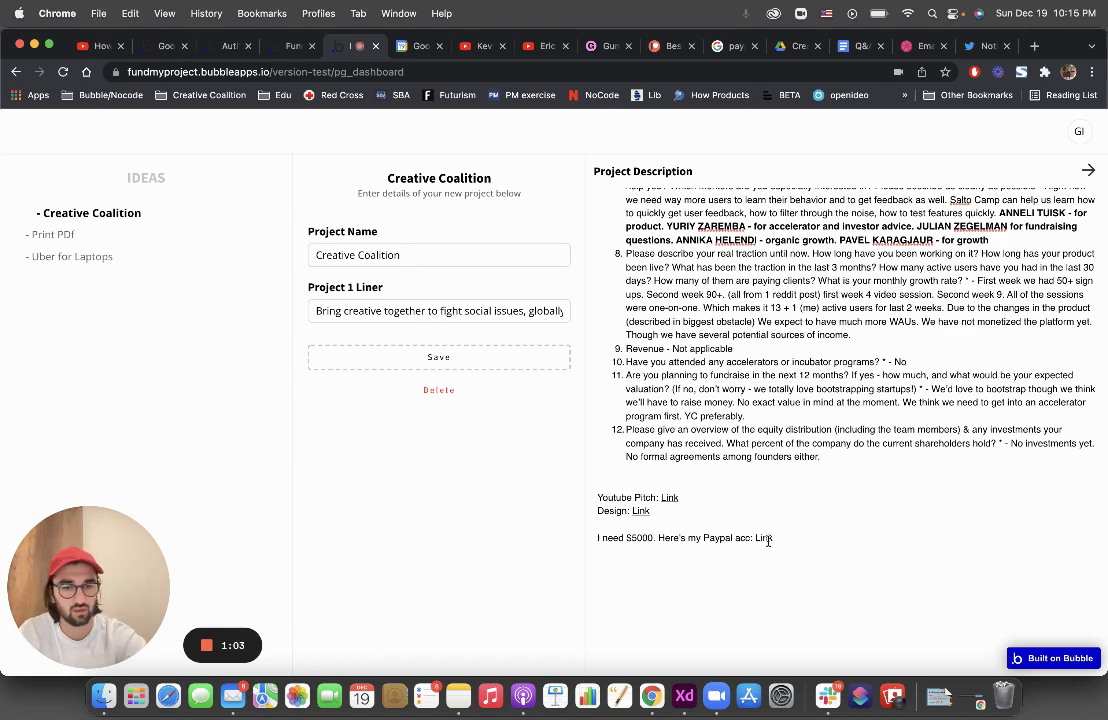
{"action": "double_click", "coordinate": [766, 540]}
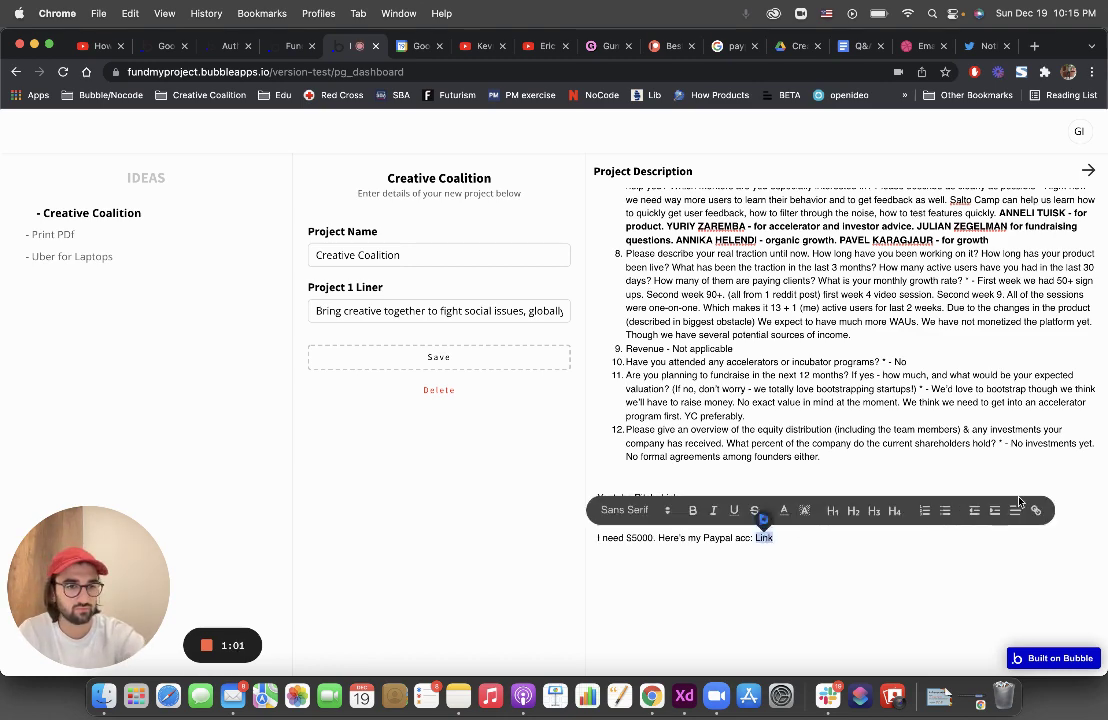
{"action": "key", "text": "ctrl+k"}
{"action": "key", "text": "ctrl+v"}
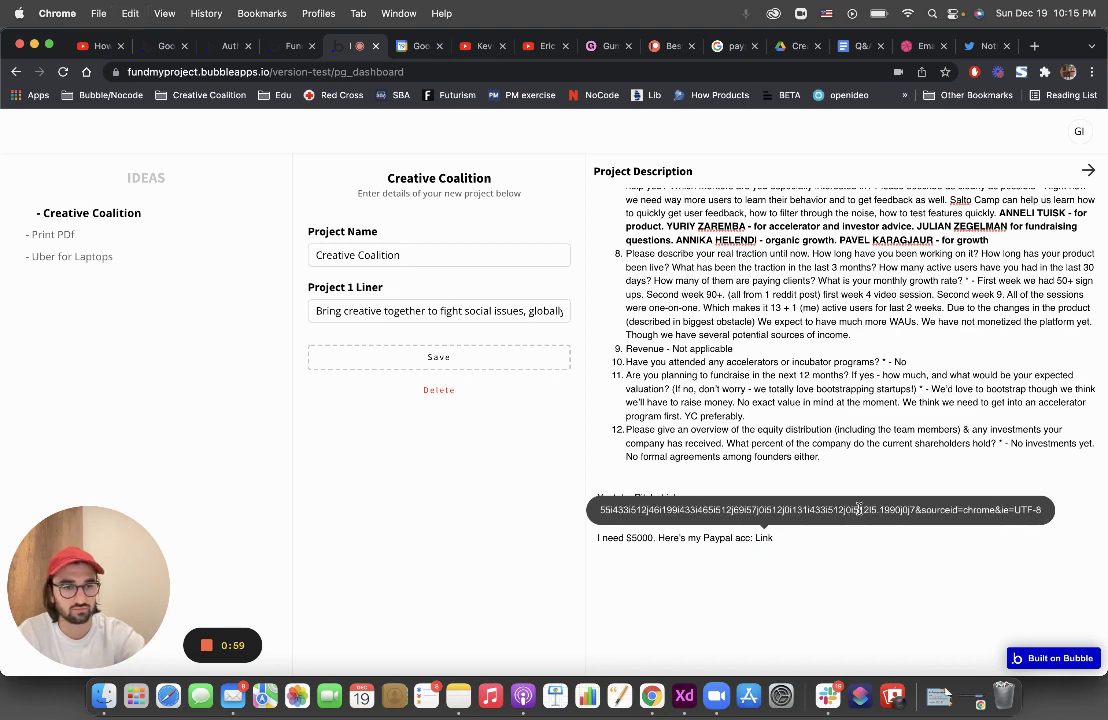
{"action": "key", "text": "Return"}
{"action": "left_click", "coordinate": [819, 529]}
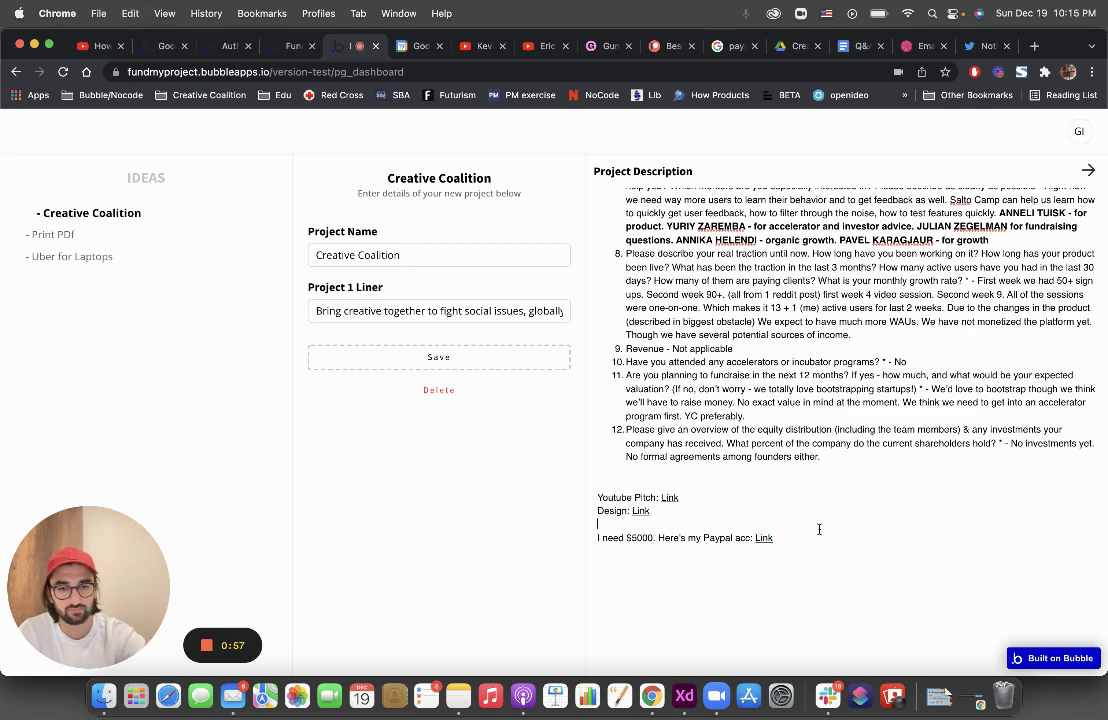
Add a line 'Pay me via bitcoin:' followed by a bitcoin wallet address
{"action": "key", "text": "Return"}
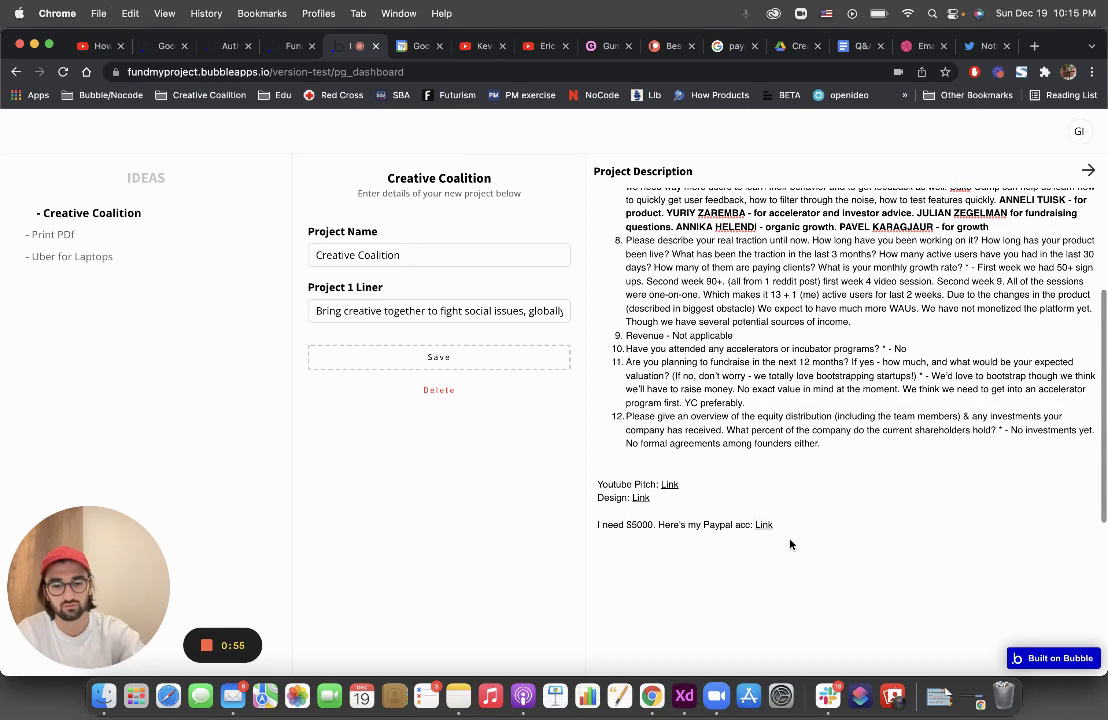
{"action": "type", "text": "Pay me vi"}
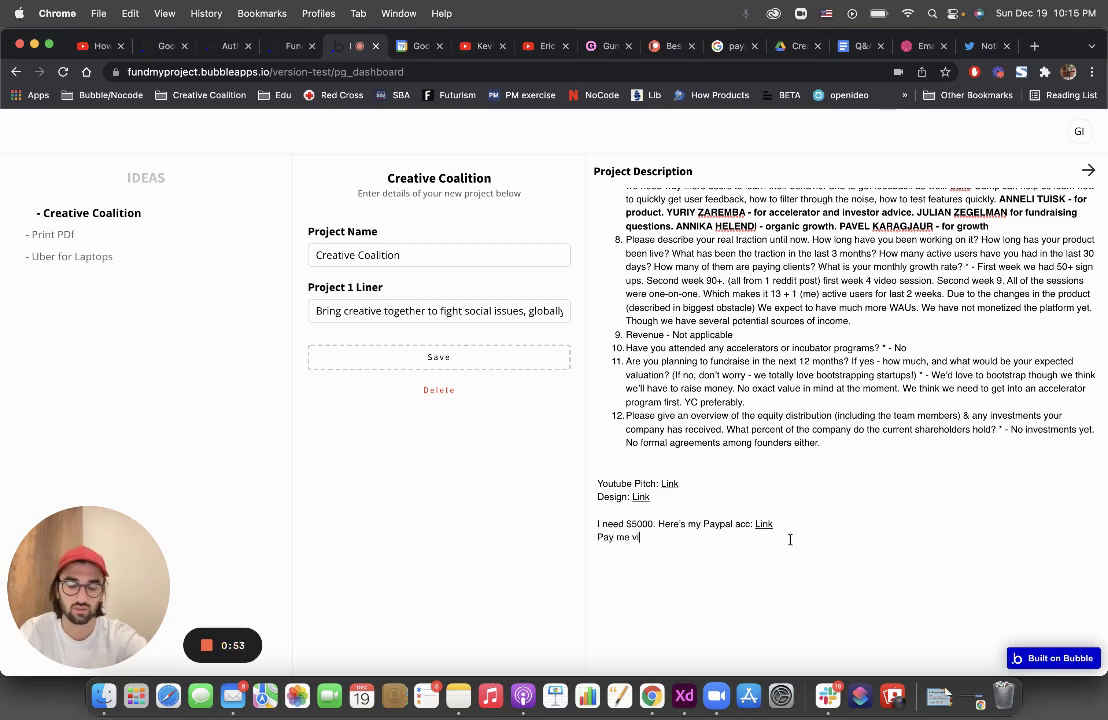
{"action": "type", "text": "a bitcoi"}
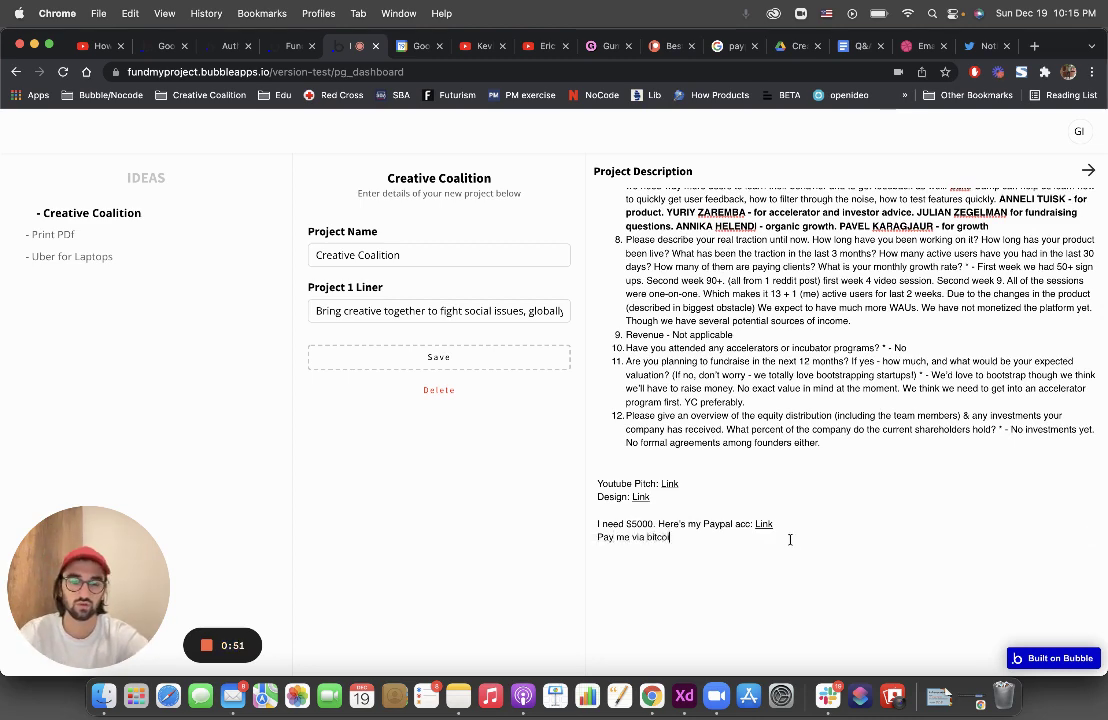
{"action": "type", "text": "n: hbasdjn389e"}
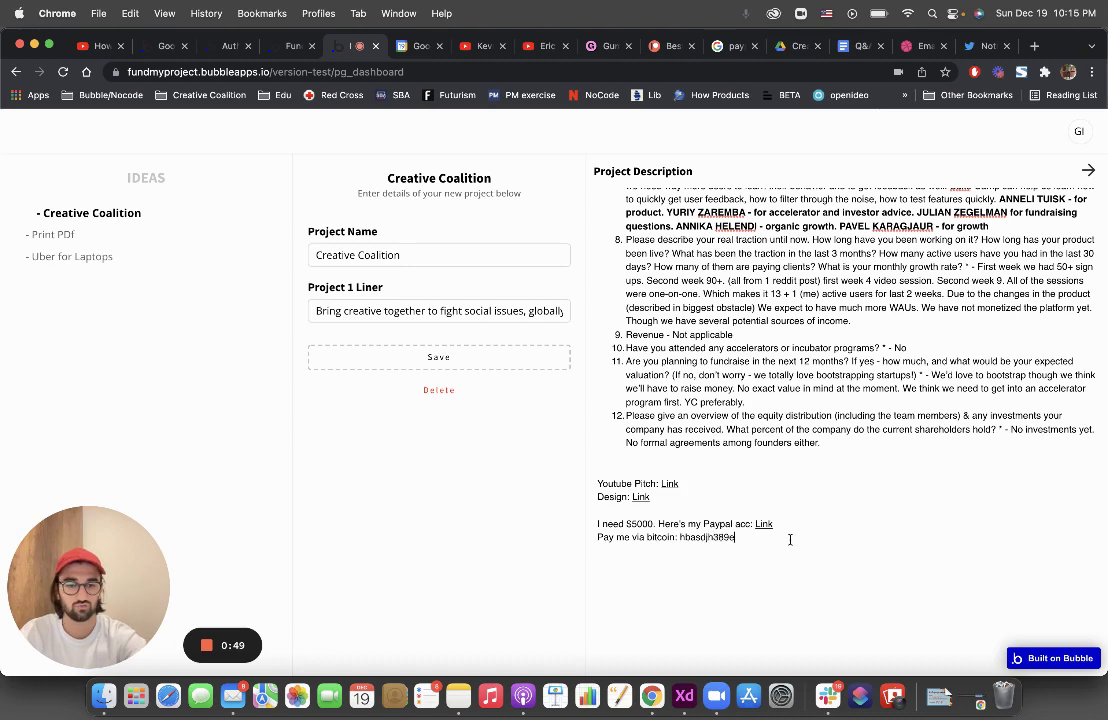
{"action": "type", "text": "ubhdyyud23bv231"}
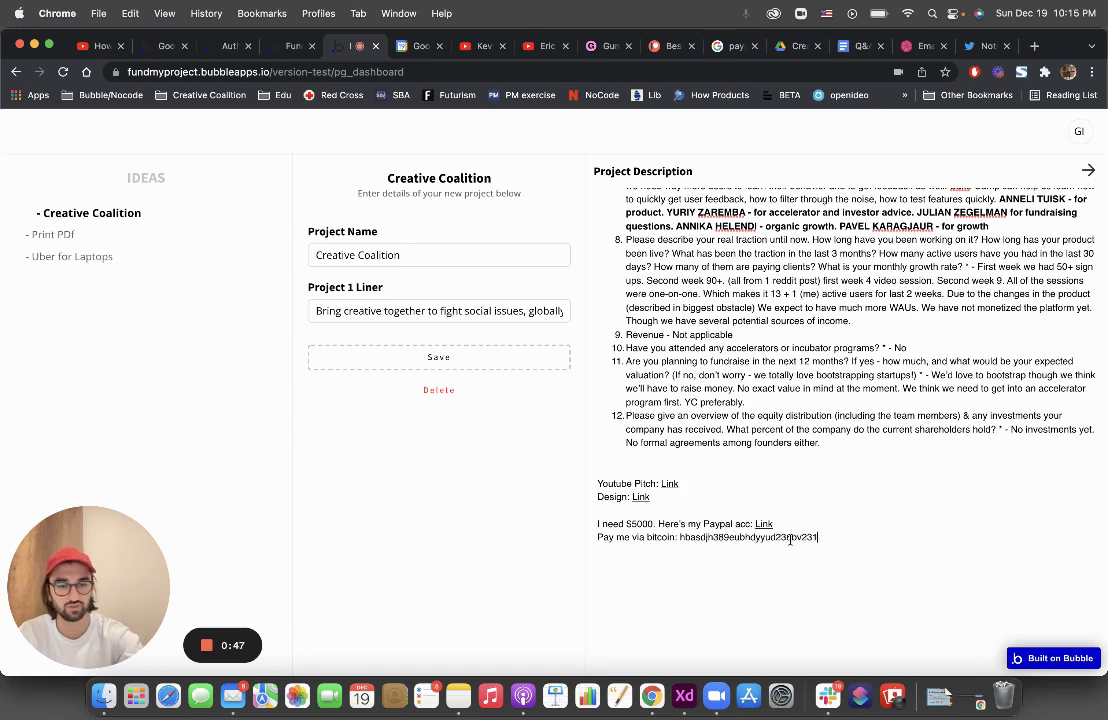
{"action": "type", "text": "1v__dag3u"}
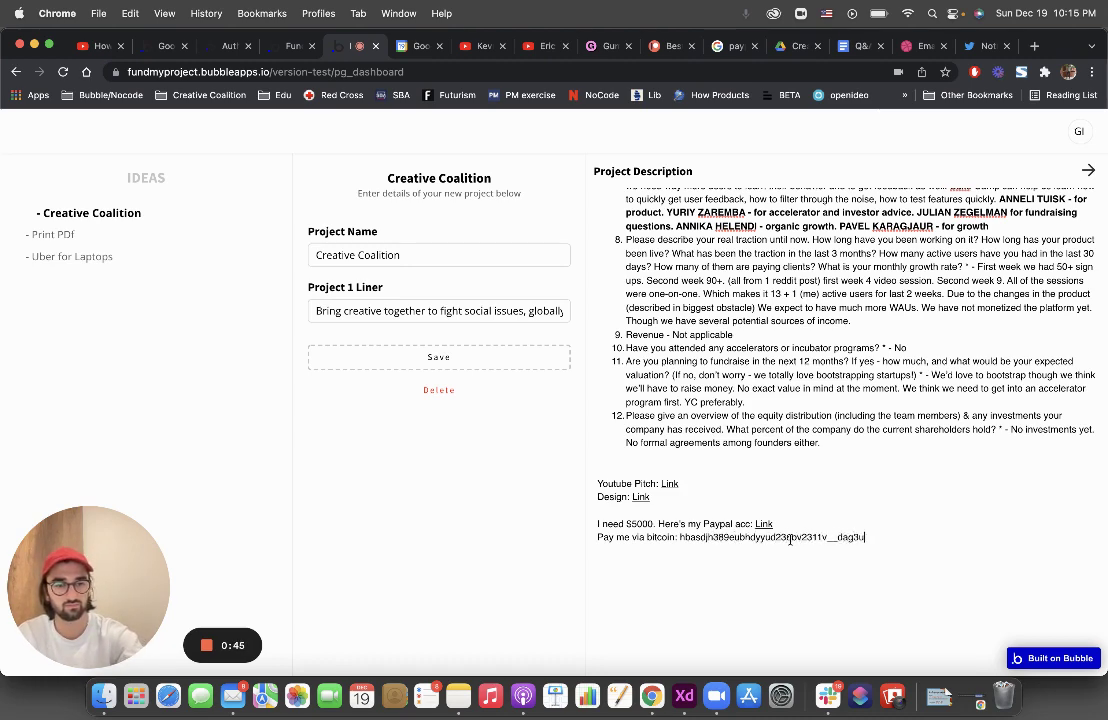
{"action": "key", "text": "Return"}
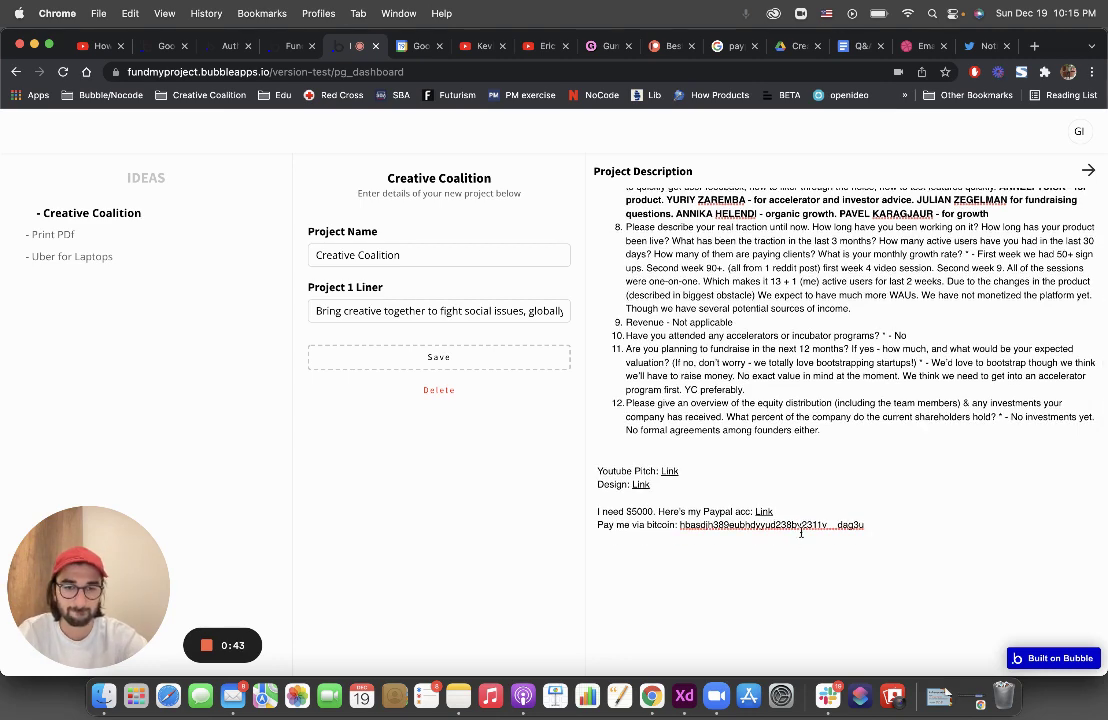